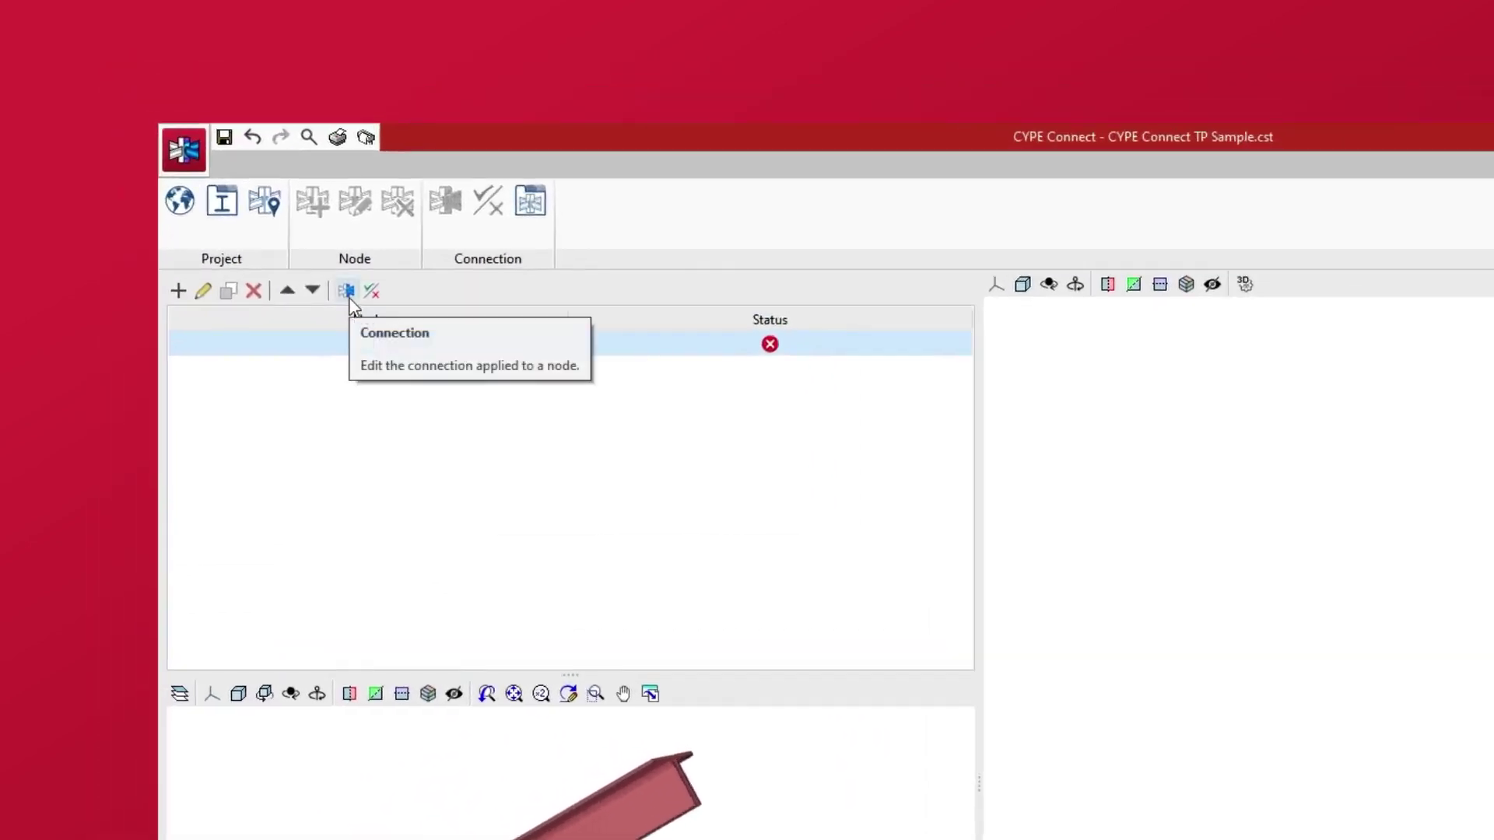
- Open the node's connection for editing and enable the PLATE1, PLATE2 and PLATE3 operations
click(347, 293)
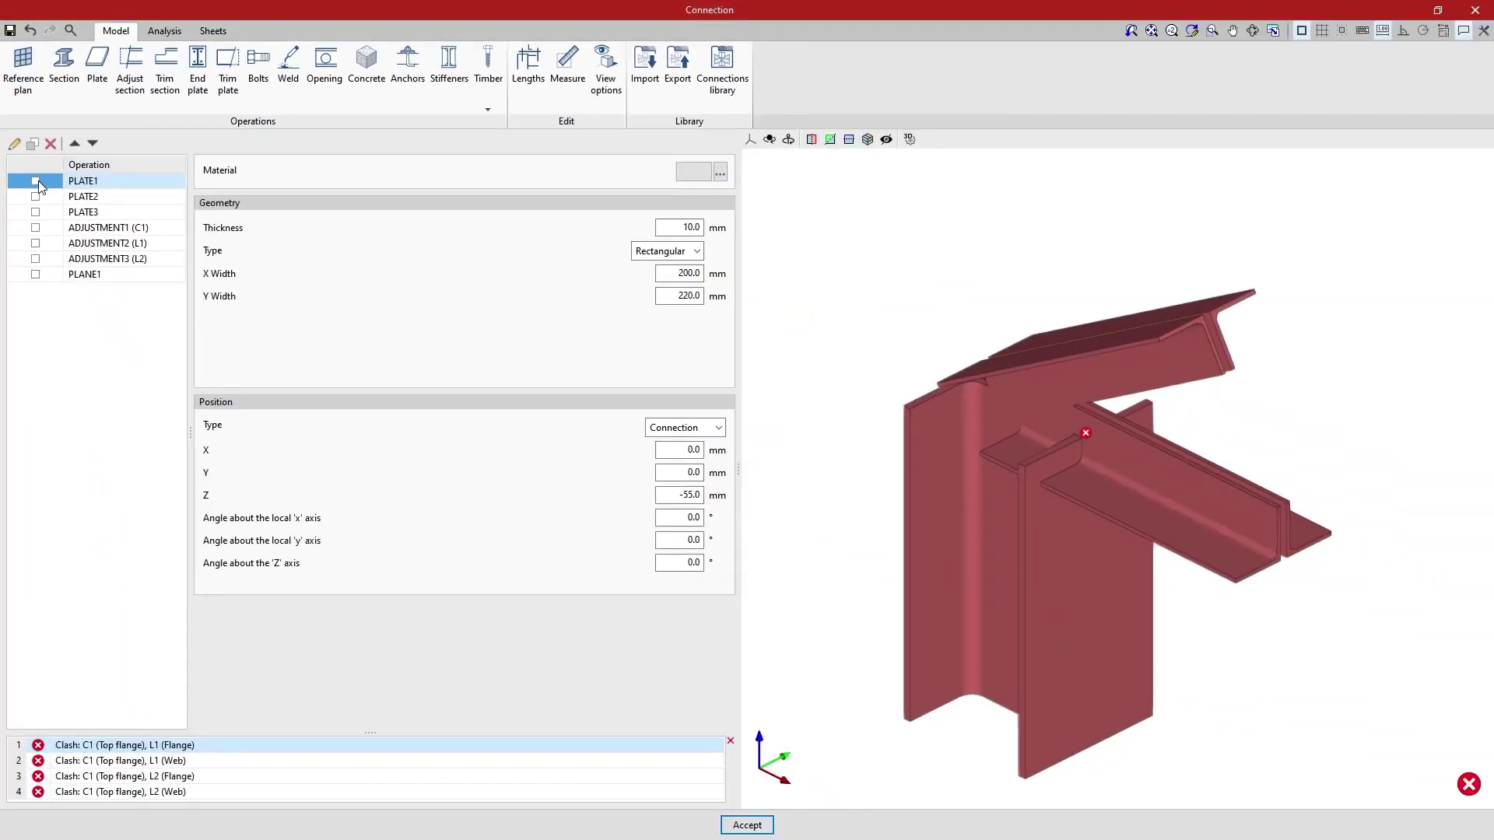
click(35, 181)
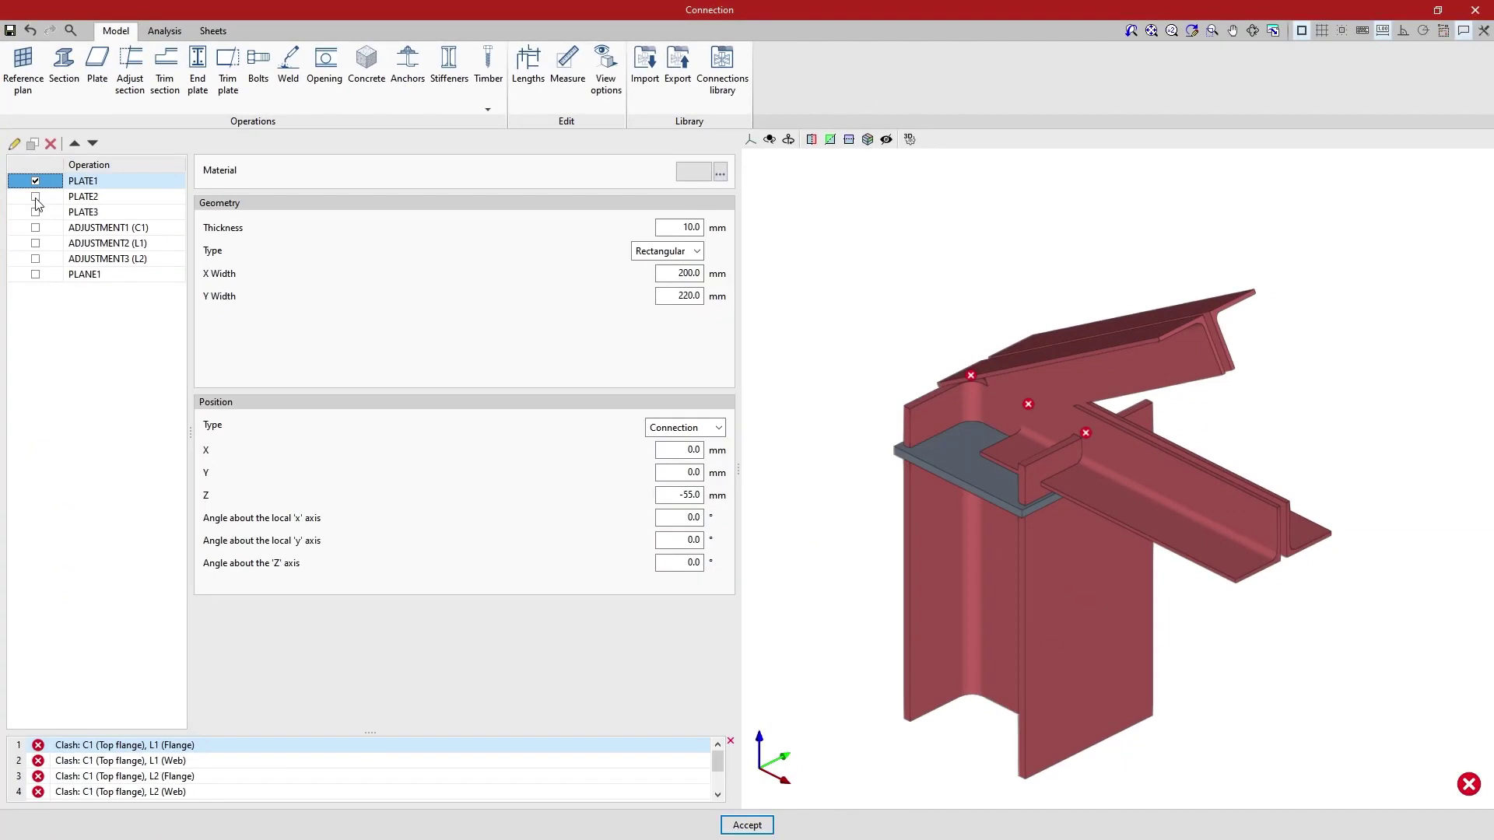
click(35, 196)
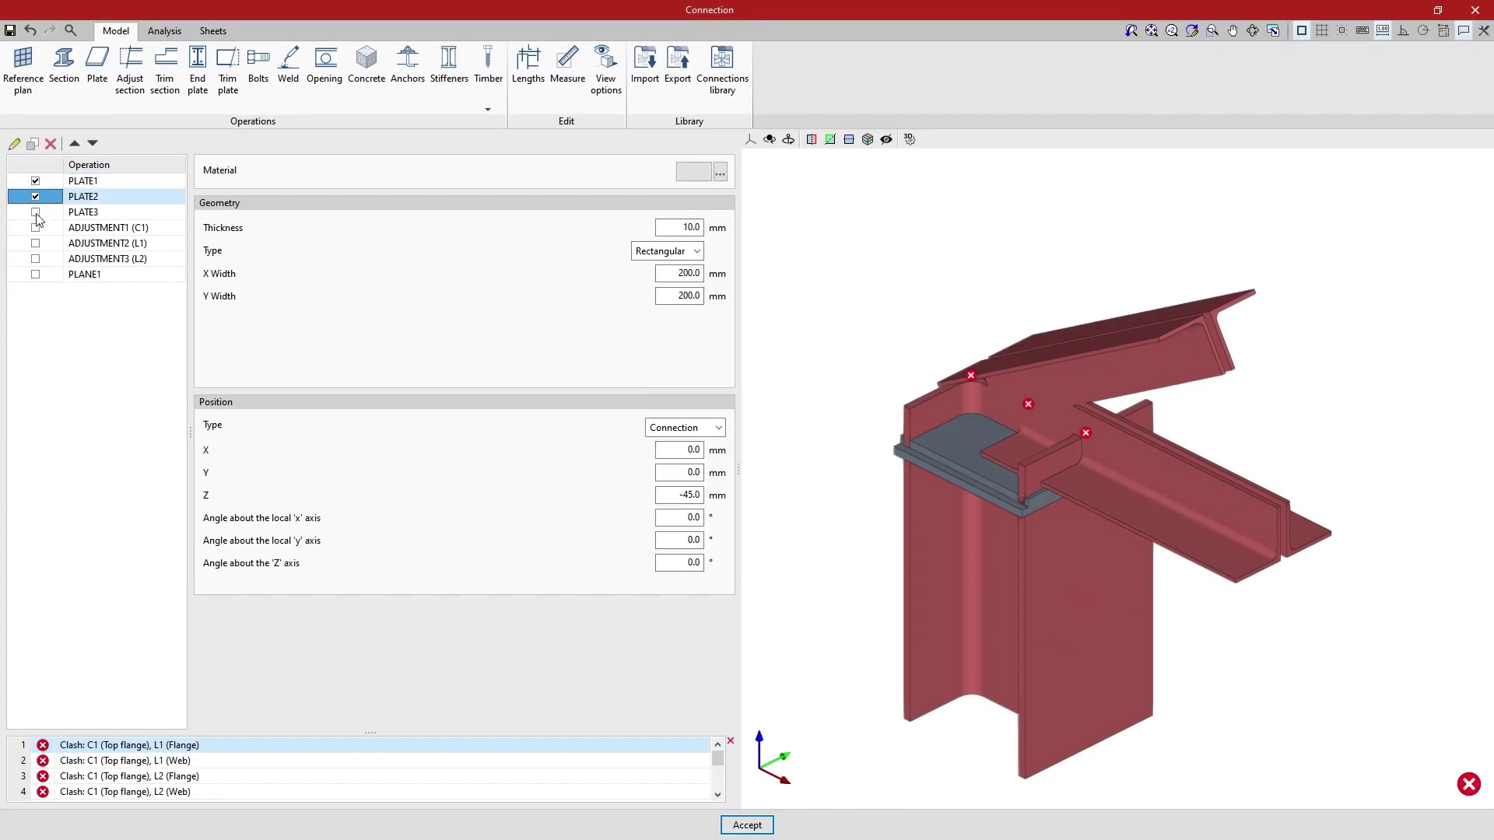
click(35, 212)
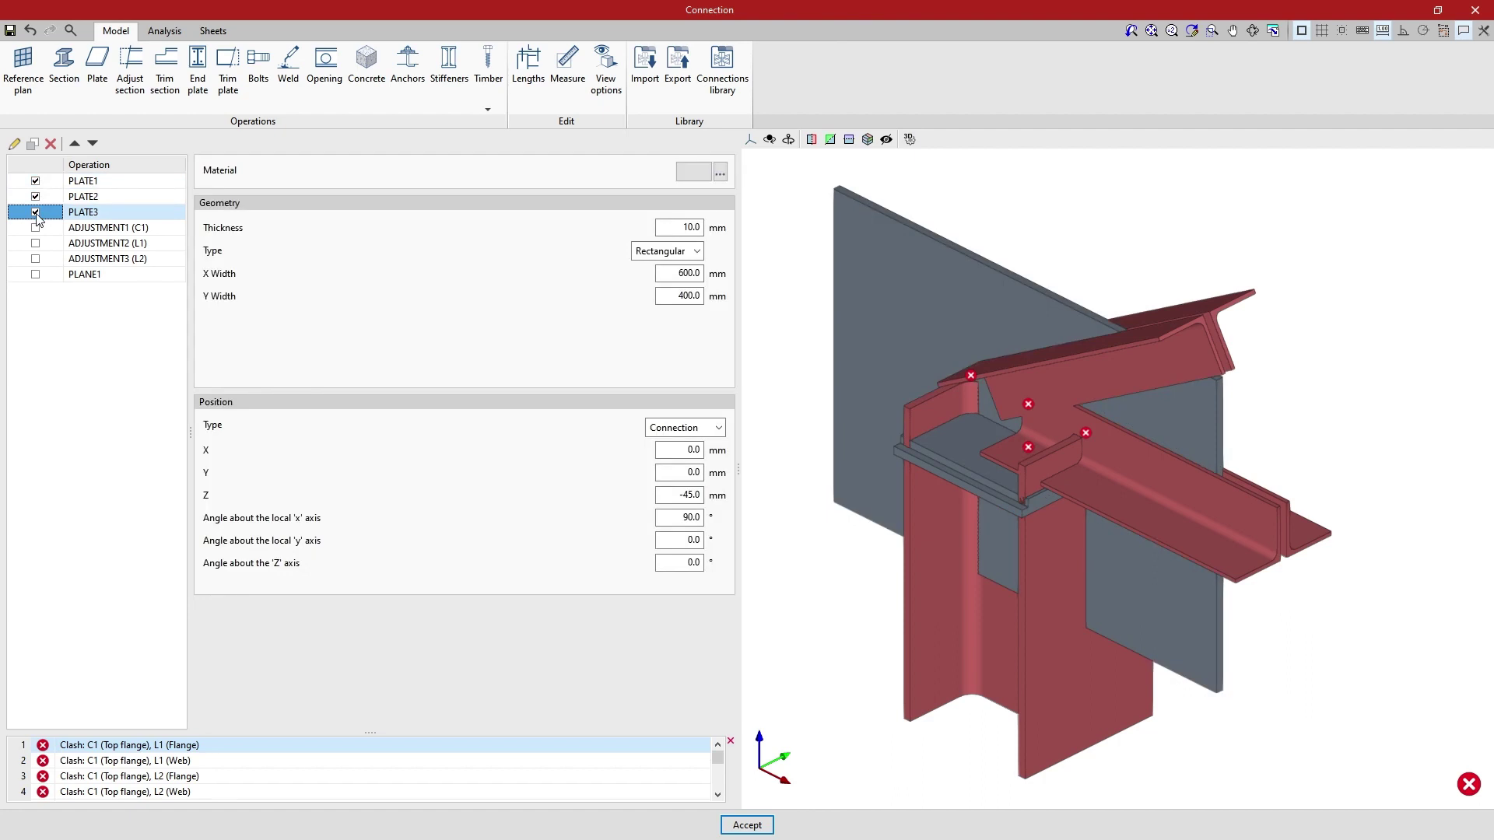
- Enable the ADJUSTMENT1 (C1), ADJUSTMENT2 (L1) and ADJUSTMENT3 (L2) operations and the PLANE1 reference plane
click(35, 228)
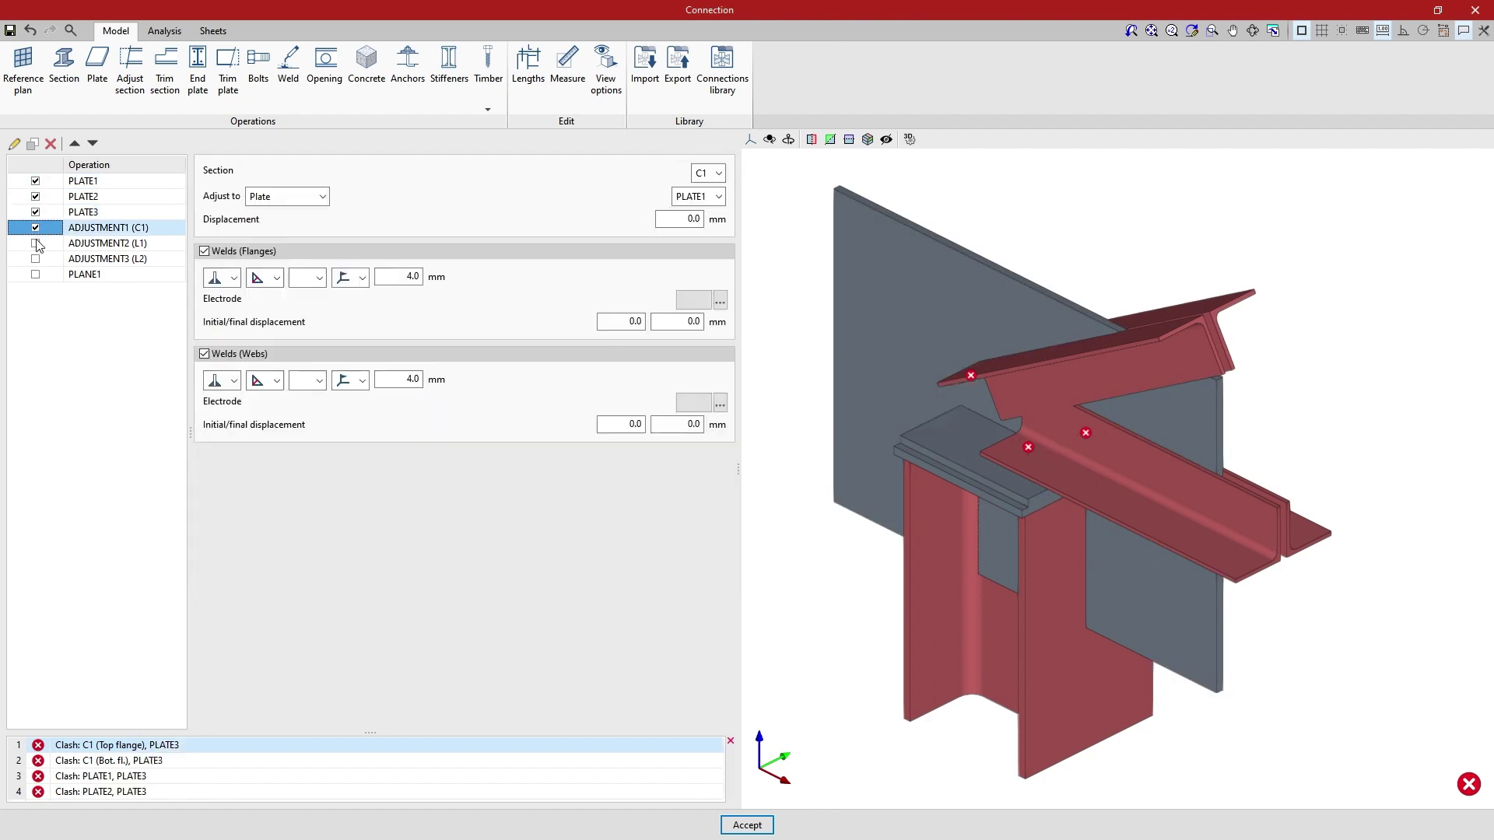
click(35, 243)
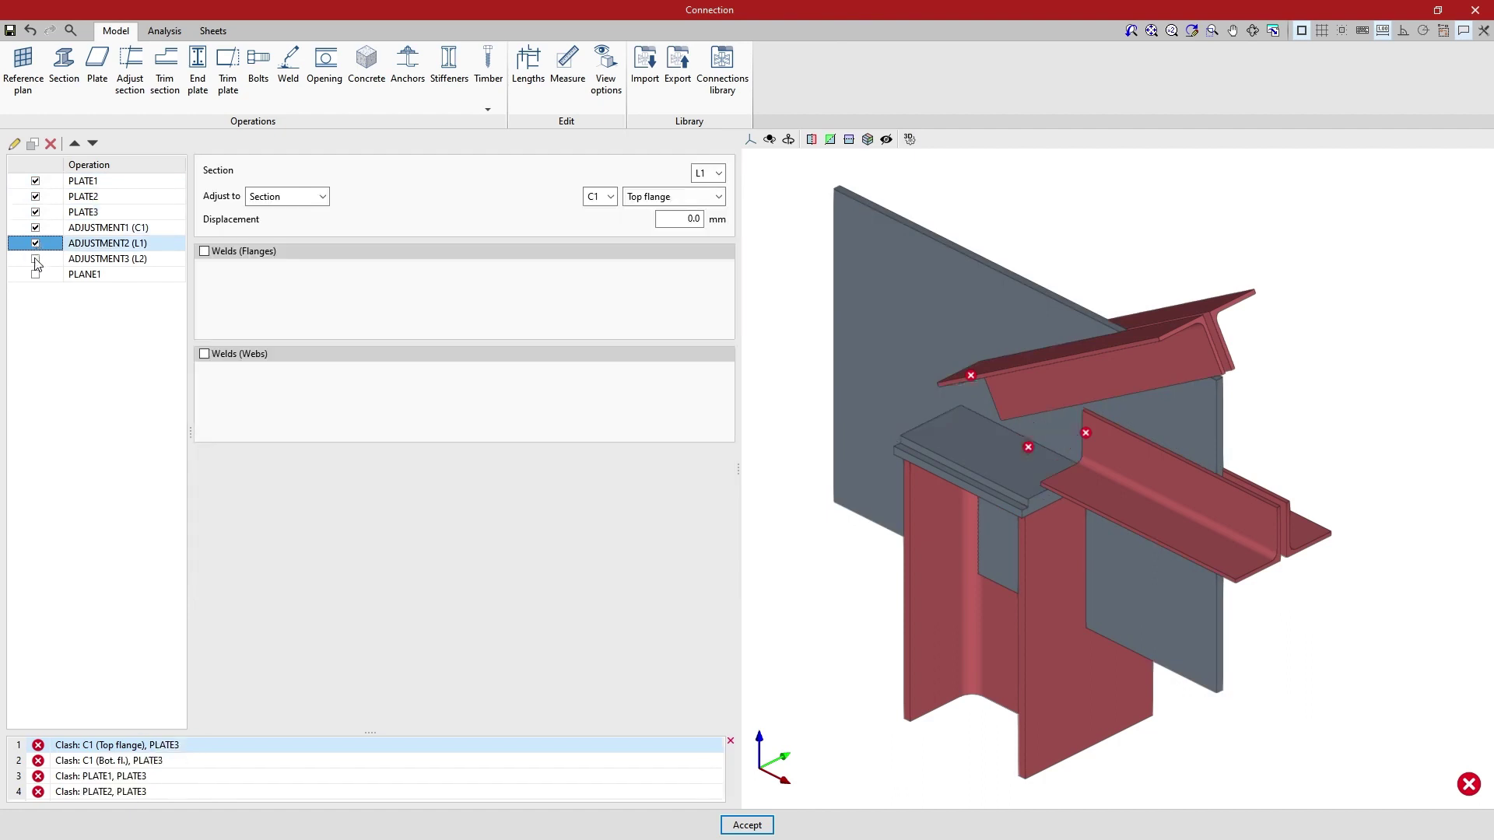
click(35, 260)
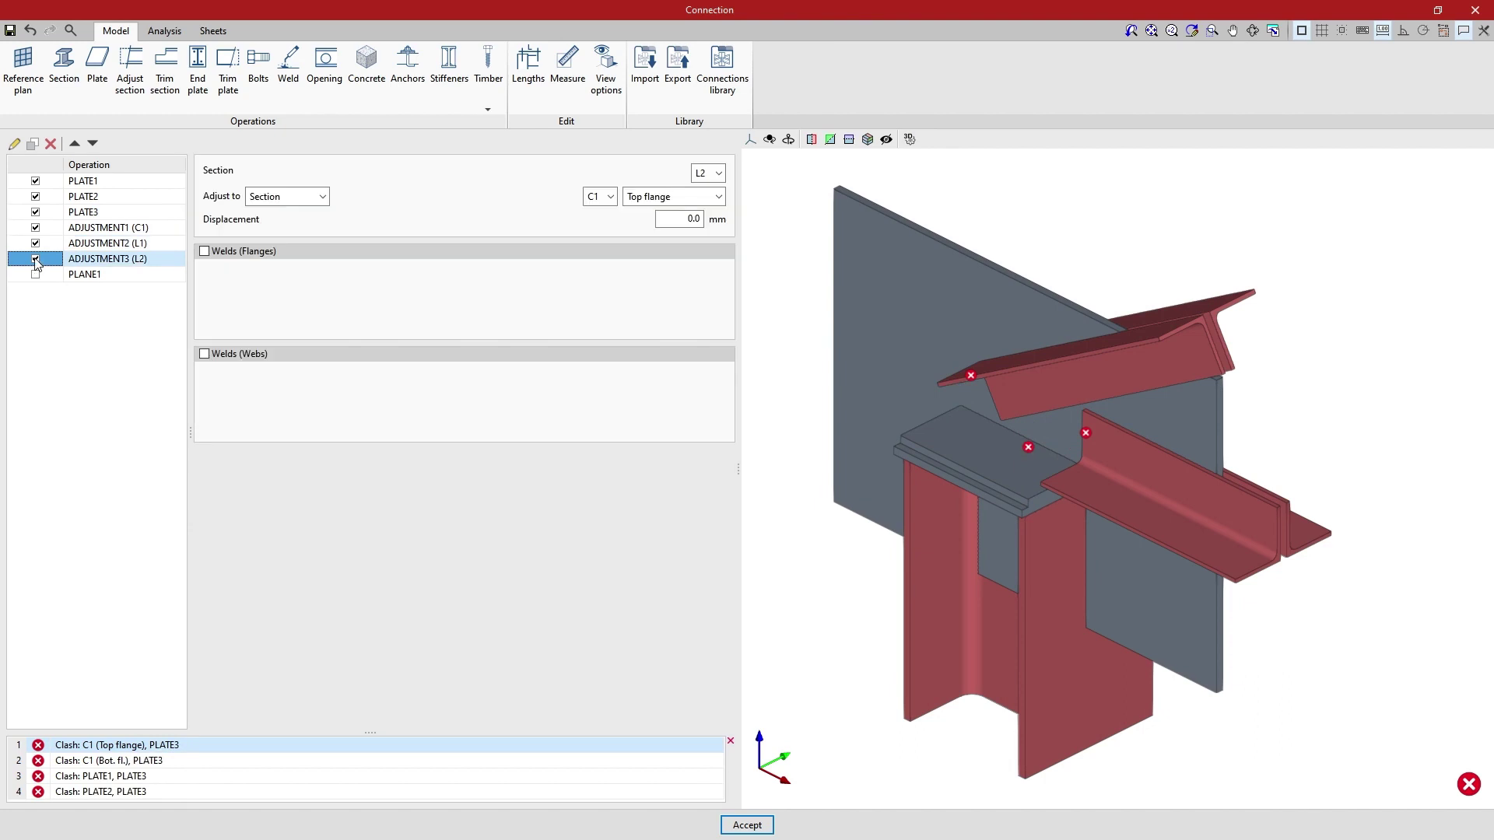
click(35, 275)
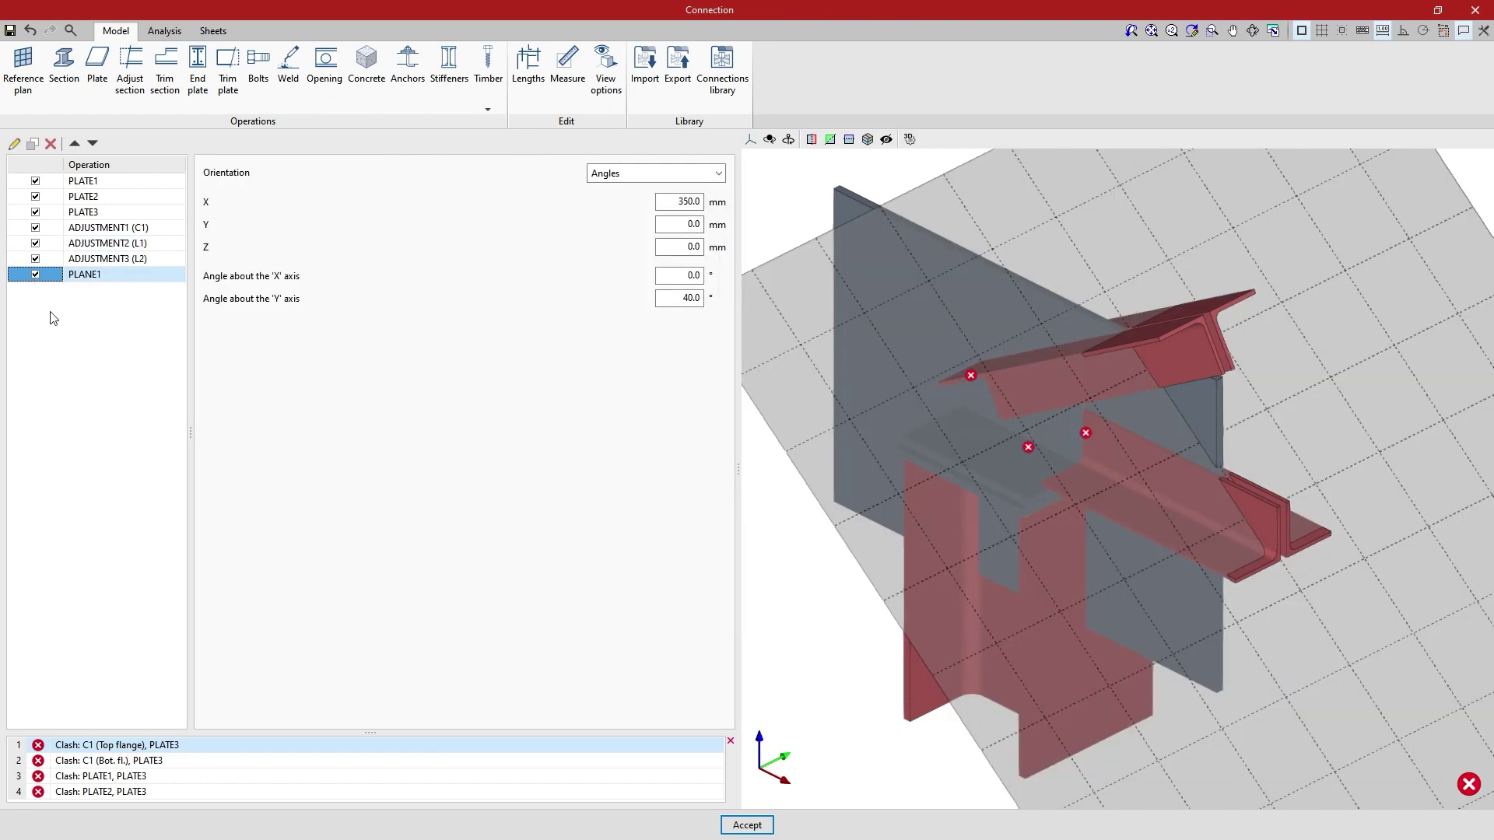
- Add a Trim plate operation on PLATE3 that slices it with section C1
mouse_move(768, 628)
middle_down()
mouse_move(920, 587)
mouse_move(1010, 611)
mouse_move(773, 603)
middle_up()
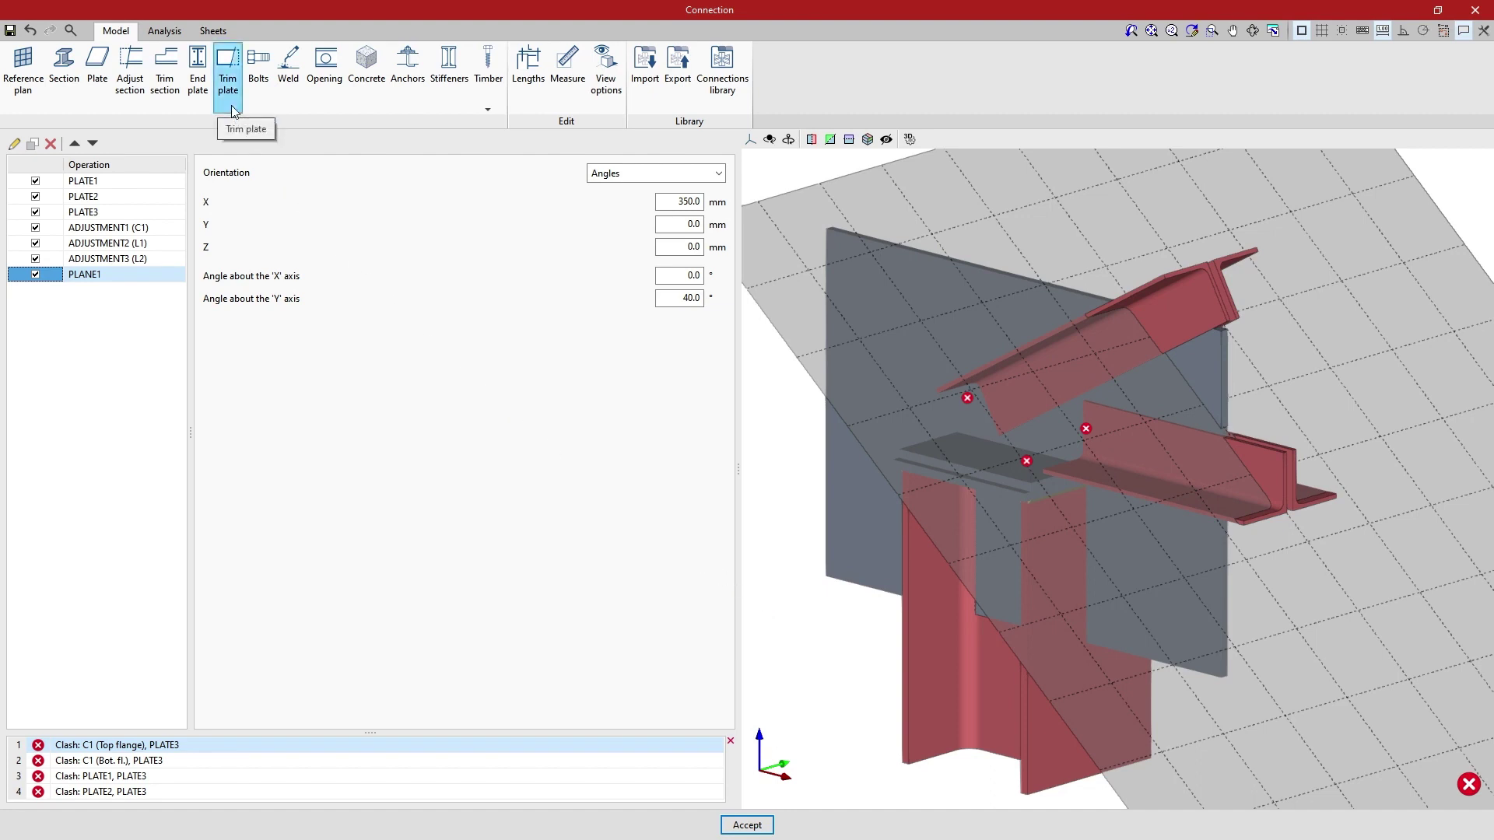
click(228, 78)
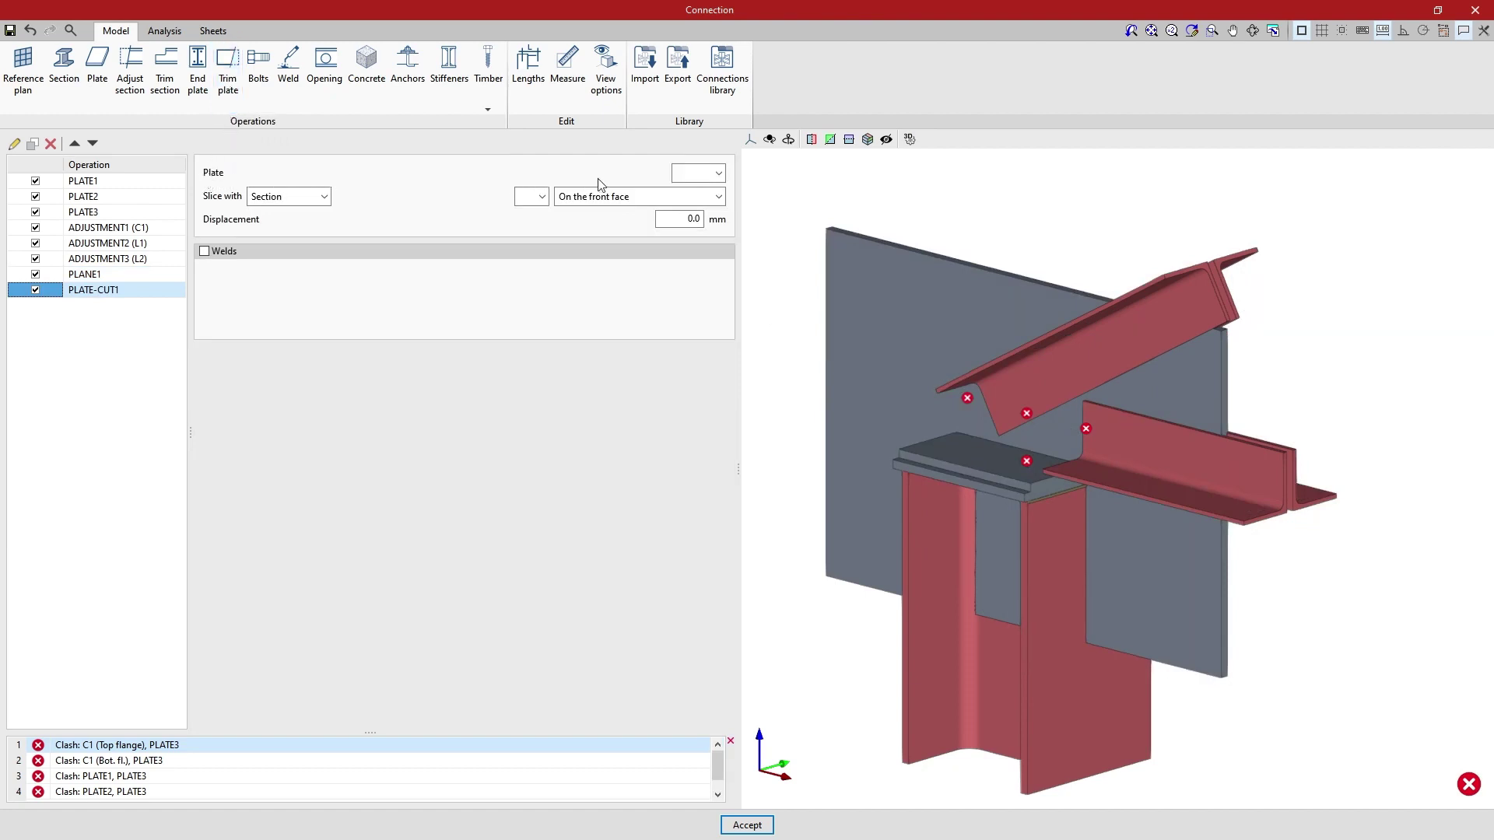
click(717, 176)
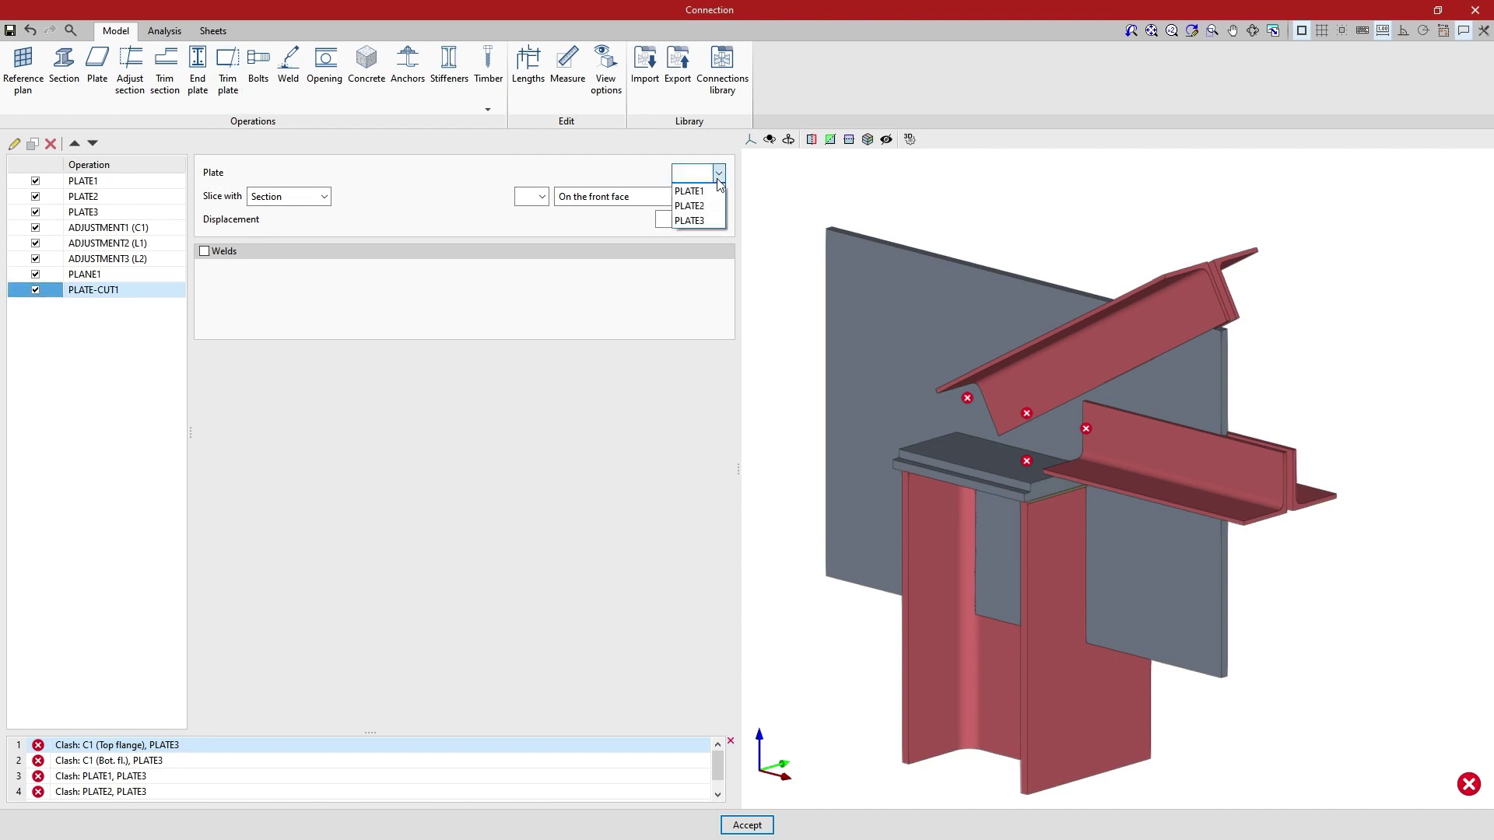
click(721, 221)
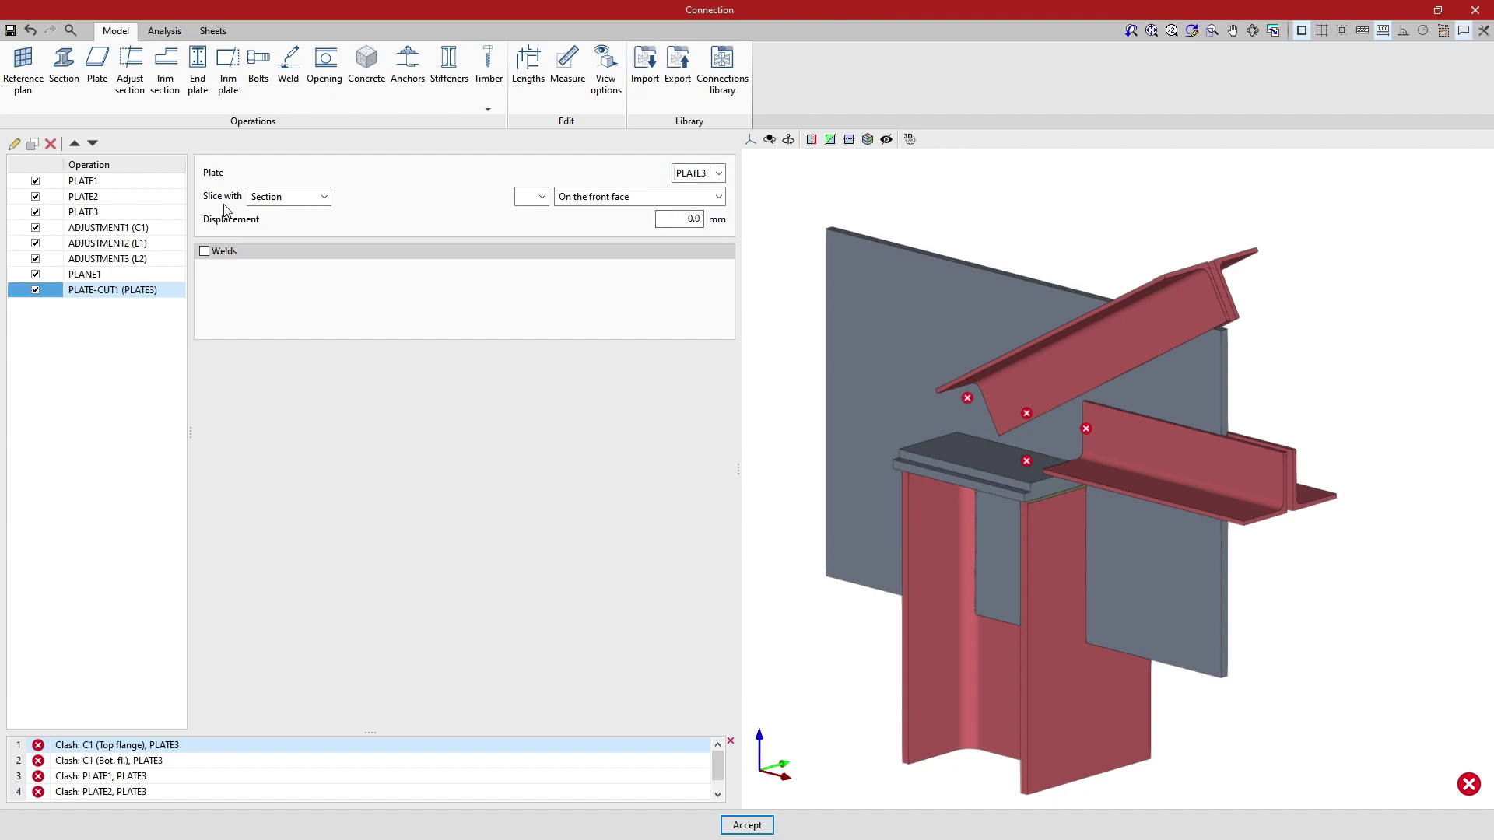
click(325, 199)
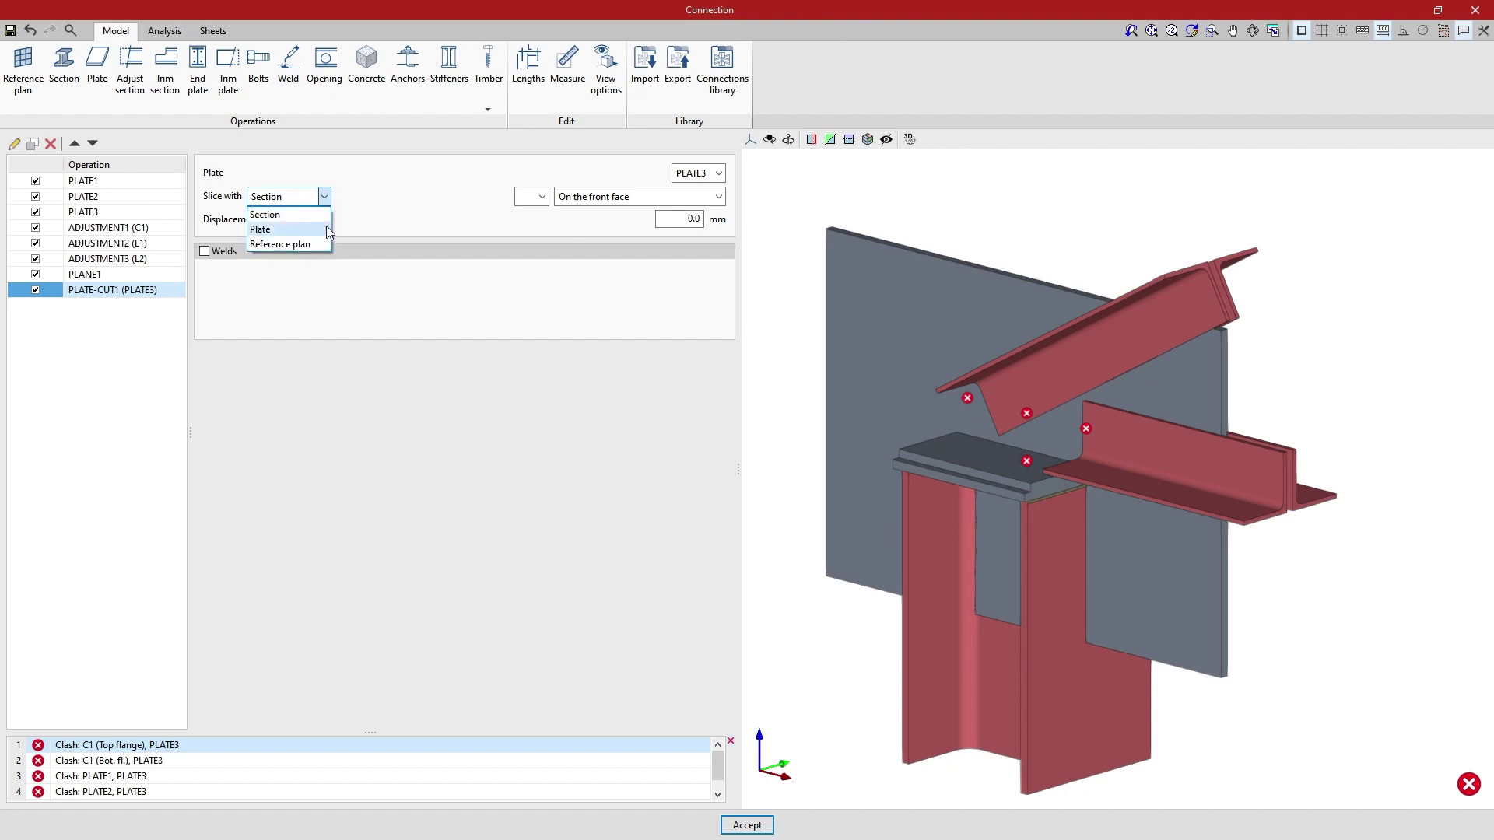
click(324, 215)
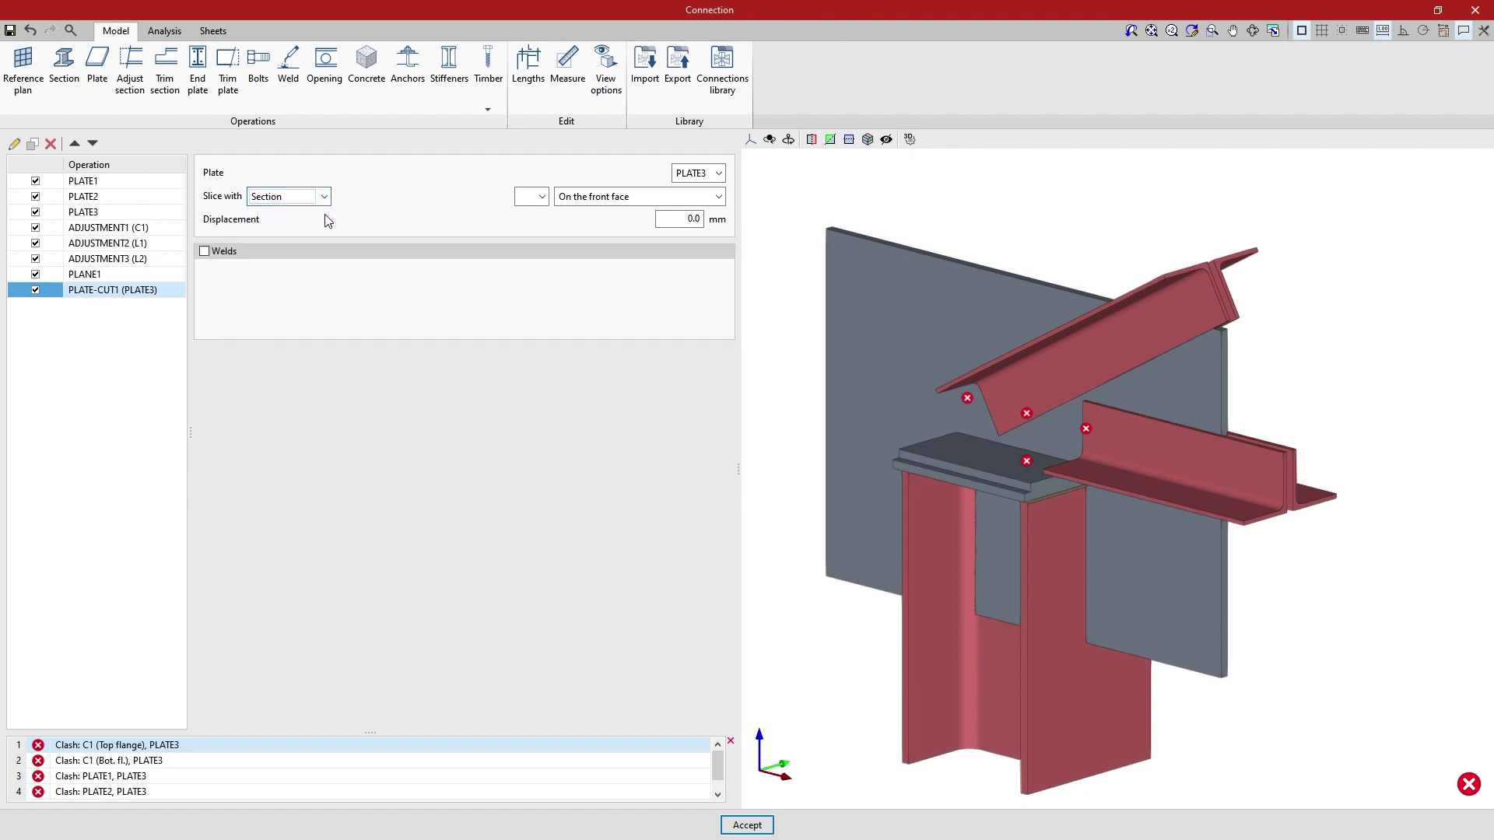
click(532, 196)
click(534, 209)
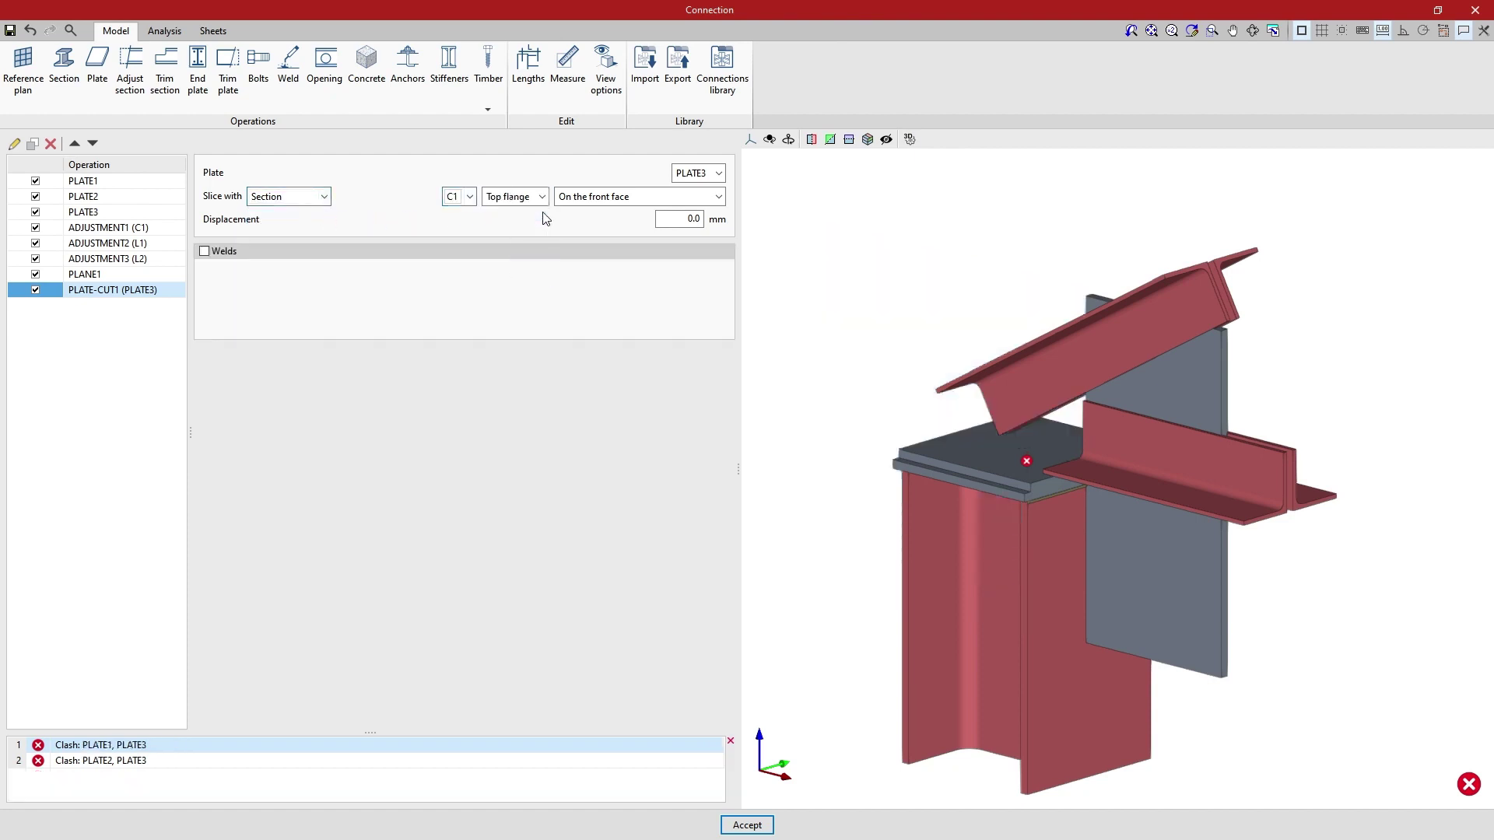
- Make the PLATE3 cut follow the bottom flange of C1, on the back face
click(541, 197)
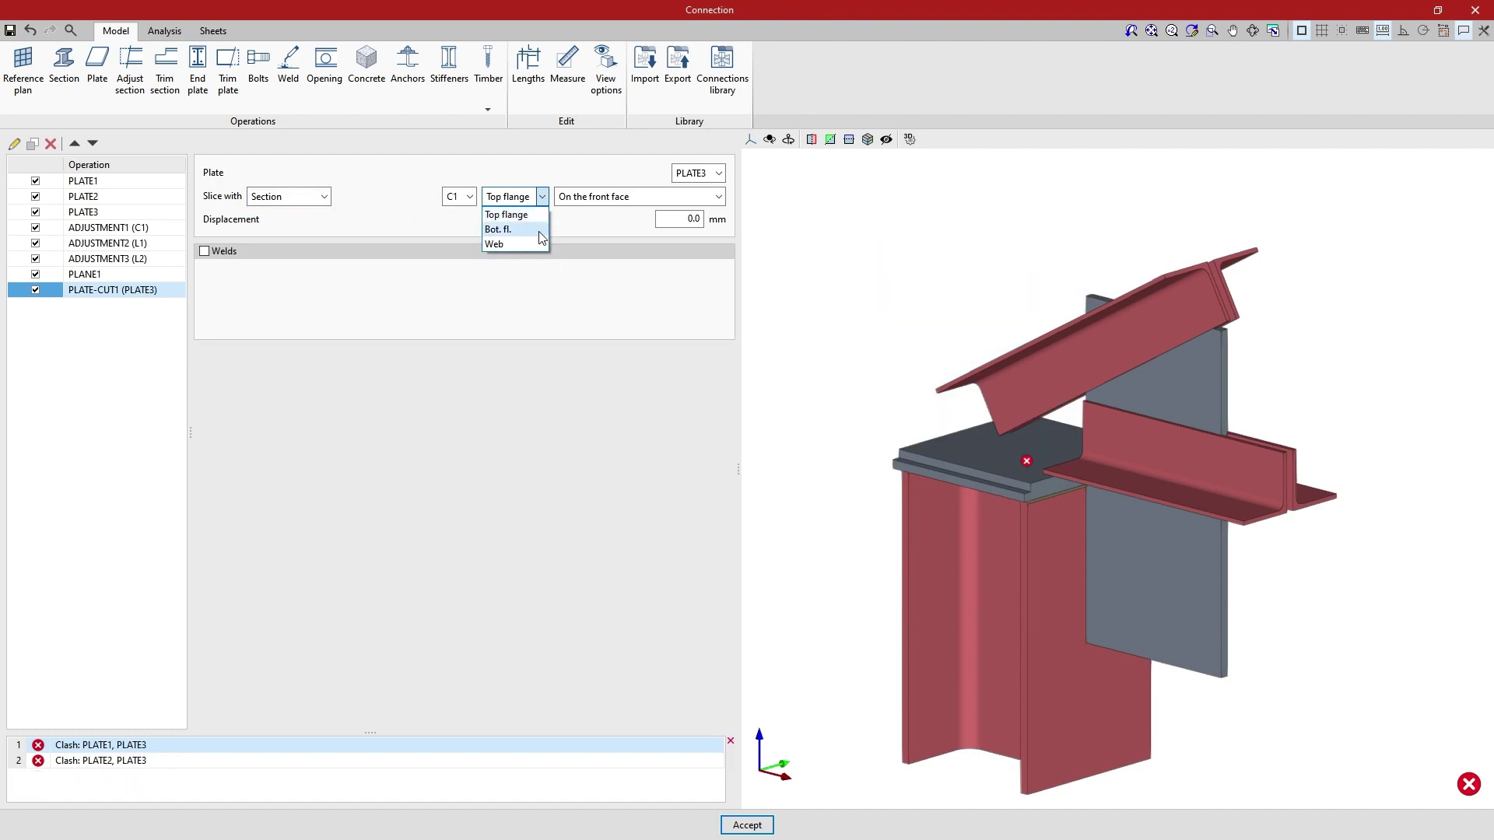
click(514, 230)
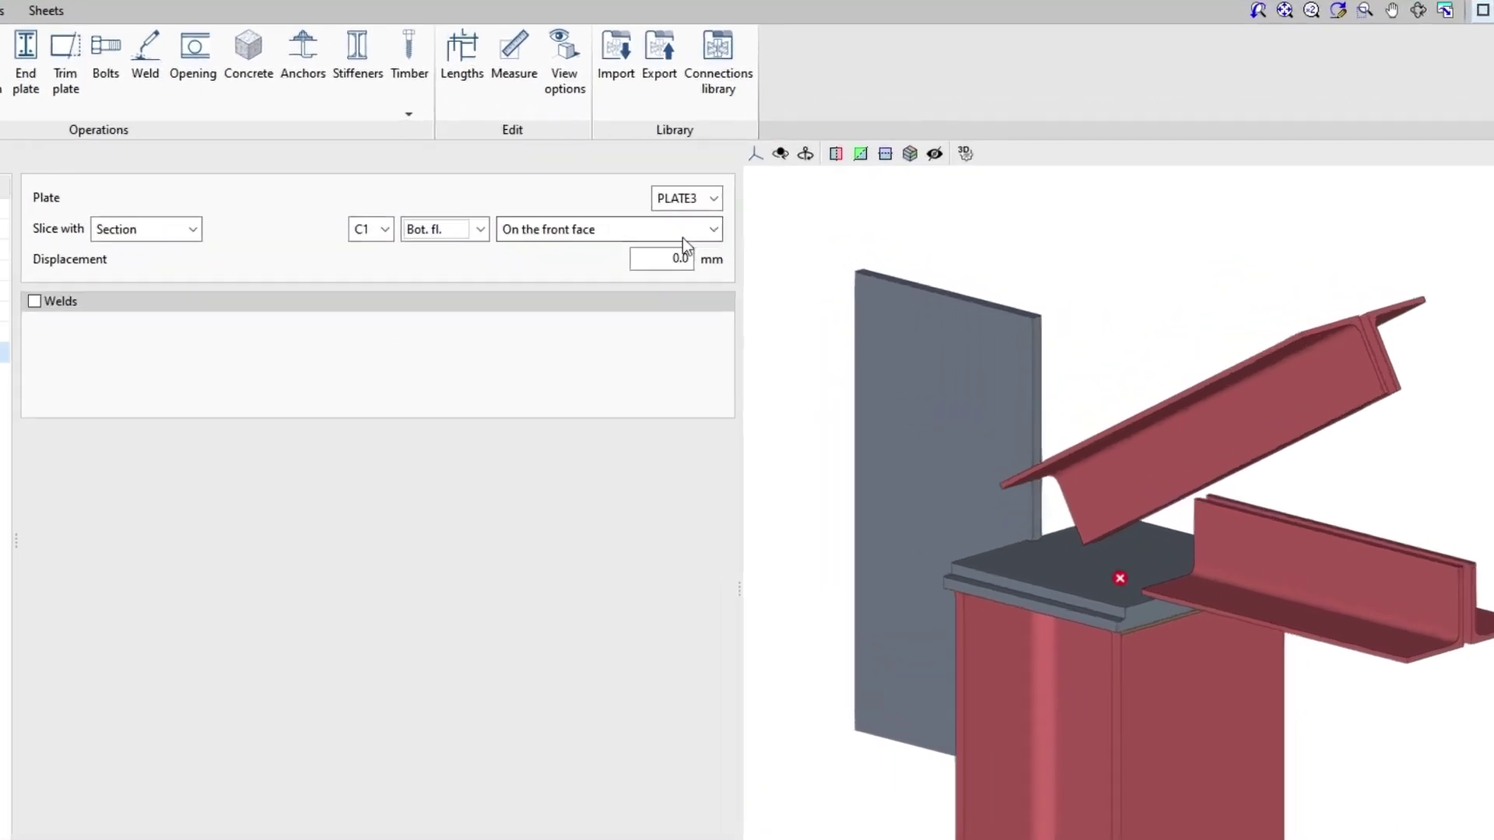
click(717, 197)
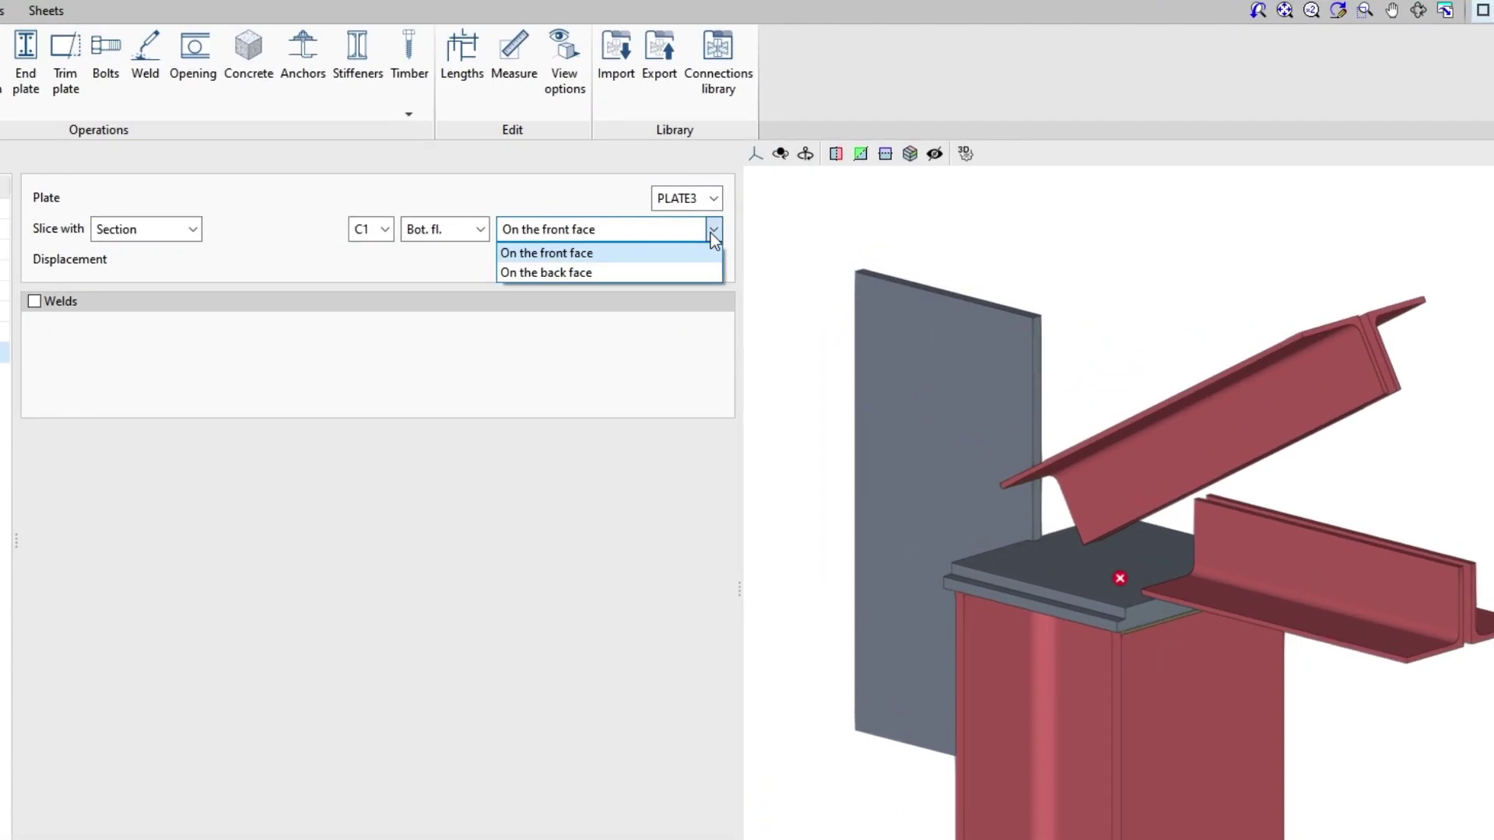
click(707, 272)
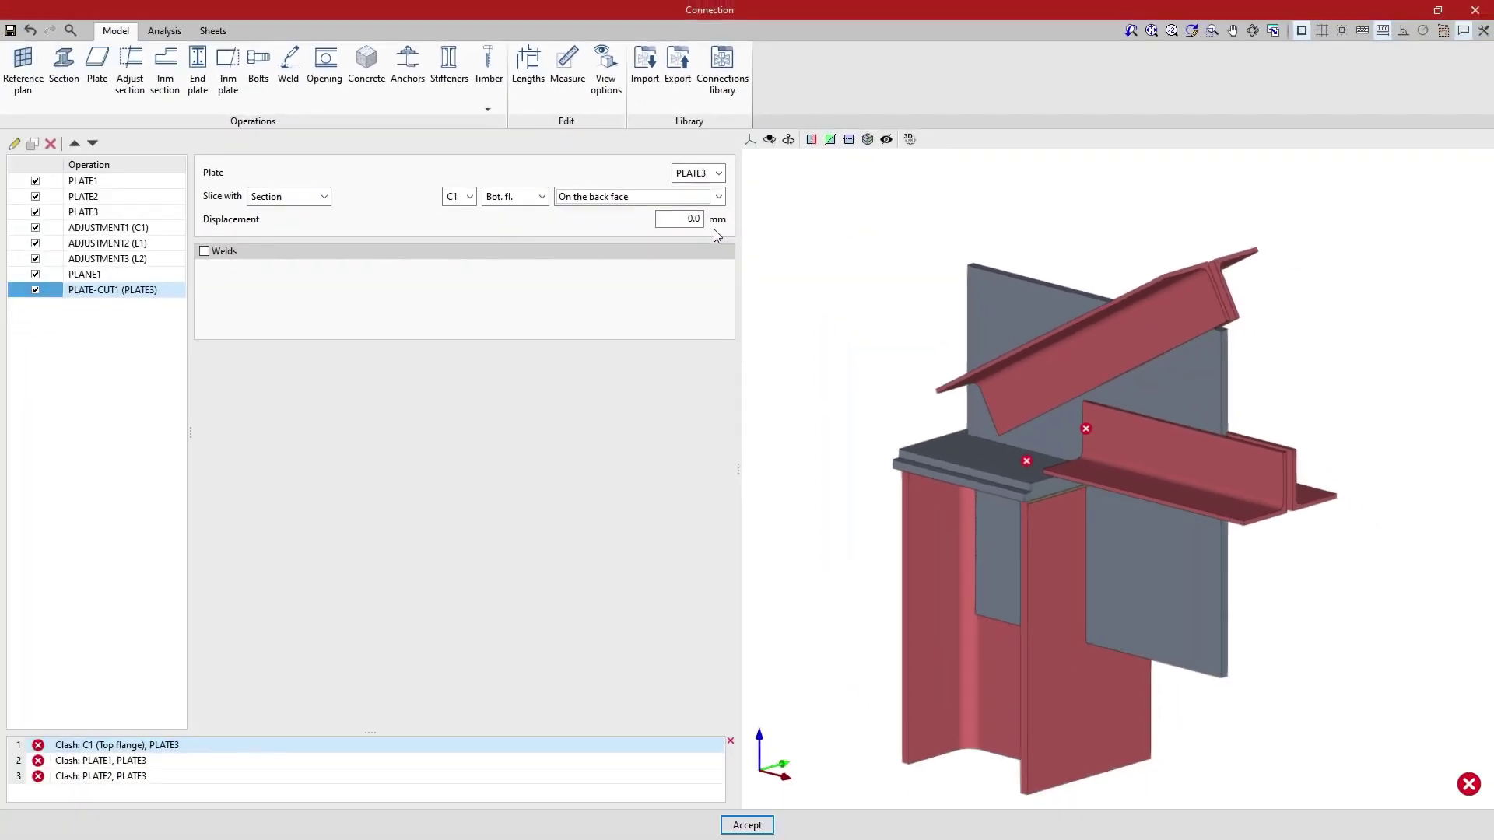
- Switch the first plate cut's welds on and off again to look at their settings
double_click(698, 219)
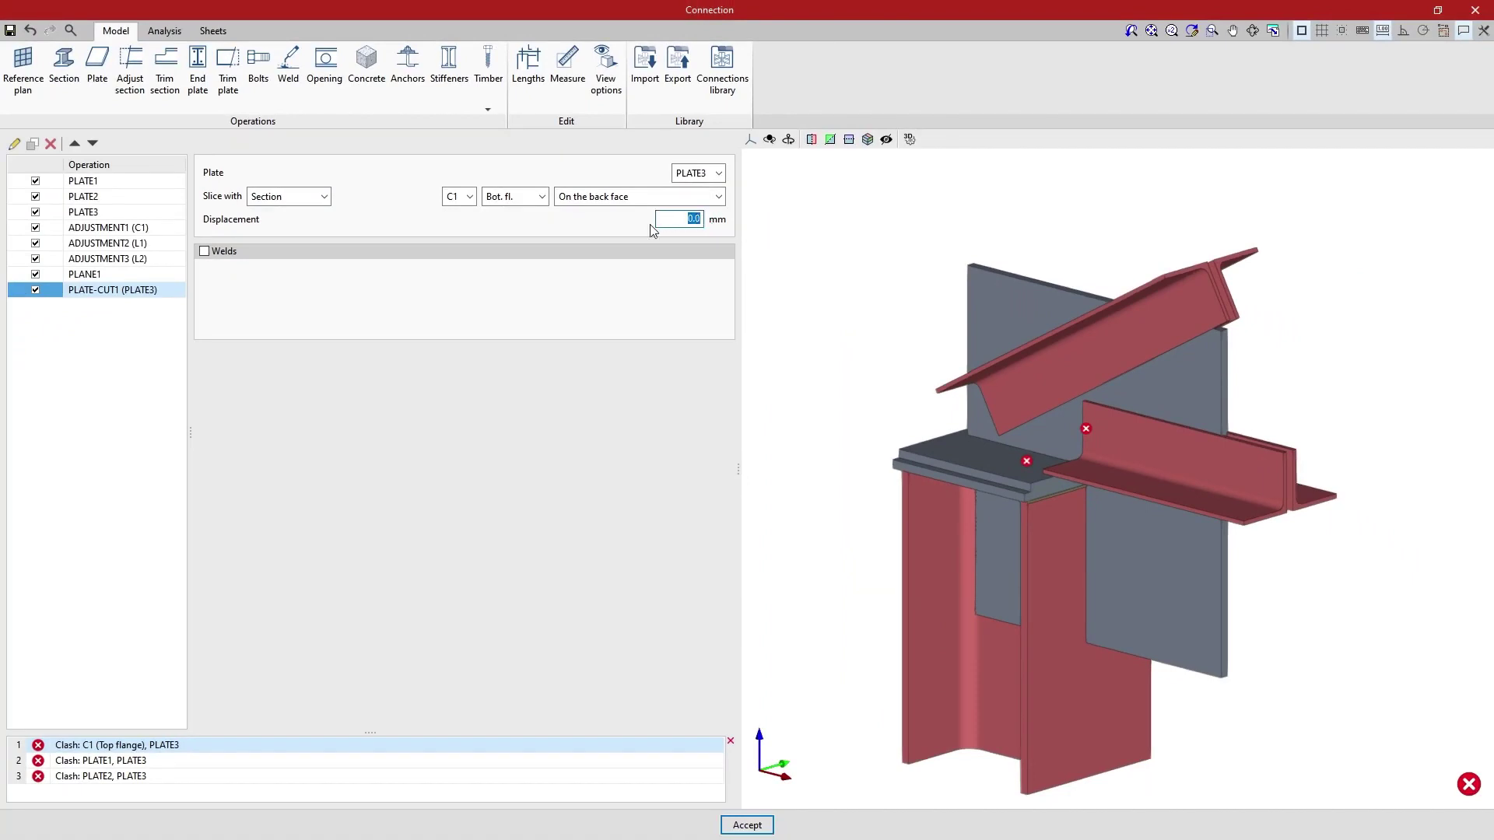
click(204, 252)
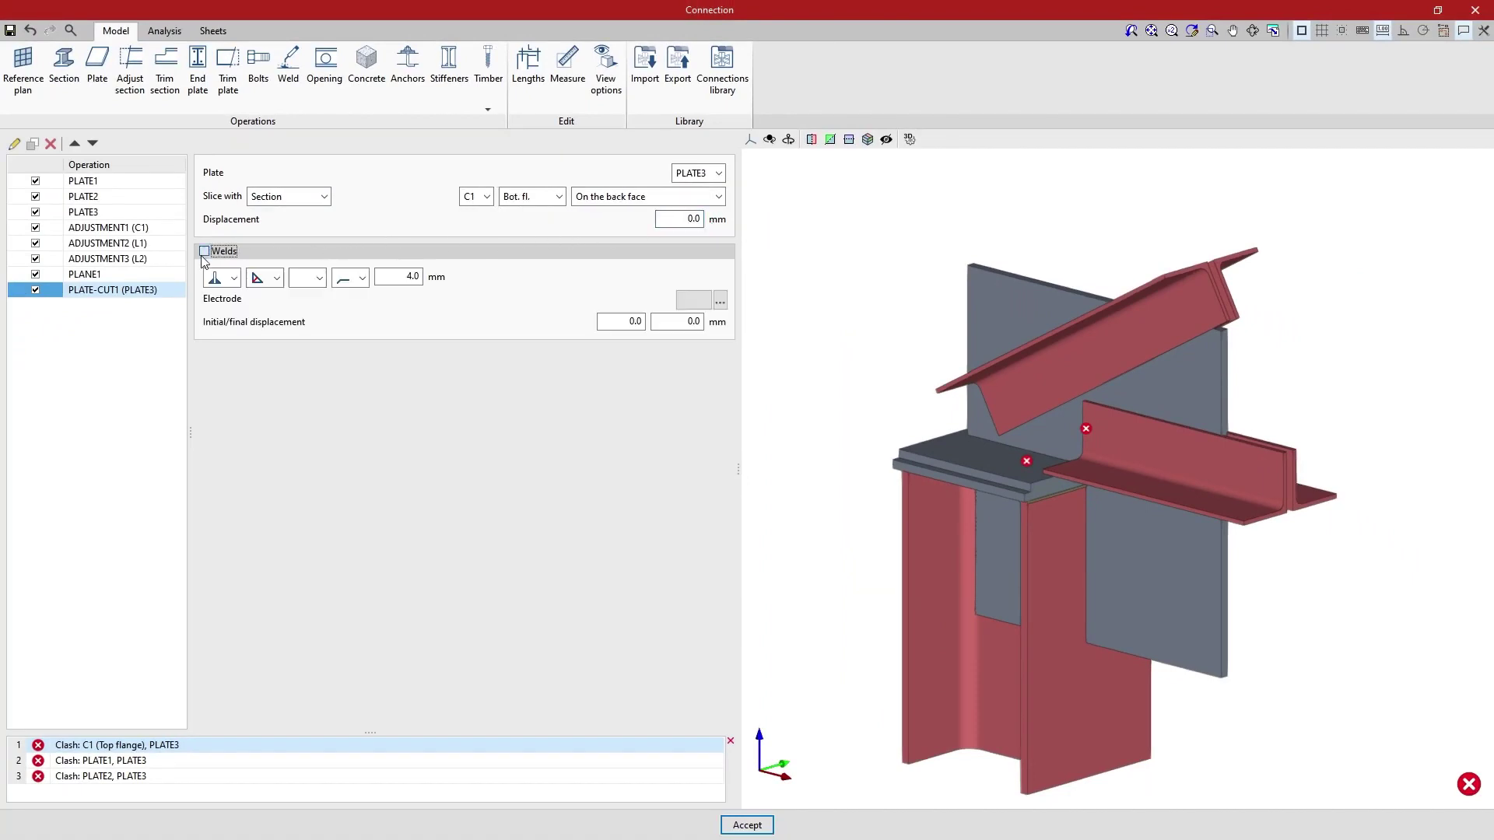
click(204, 252)
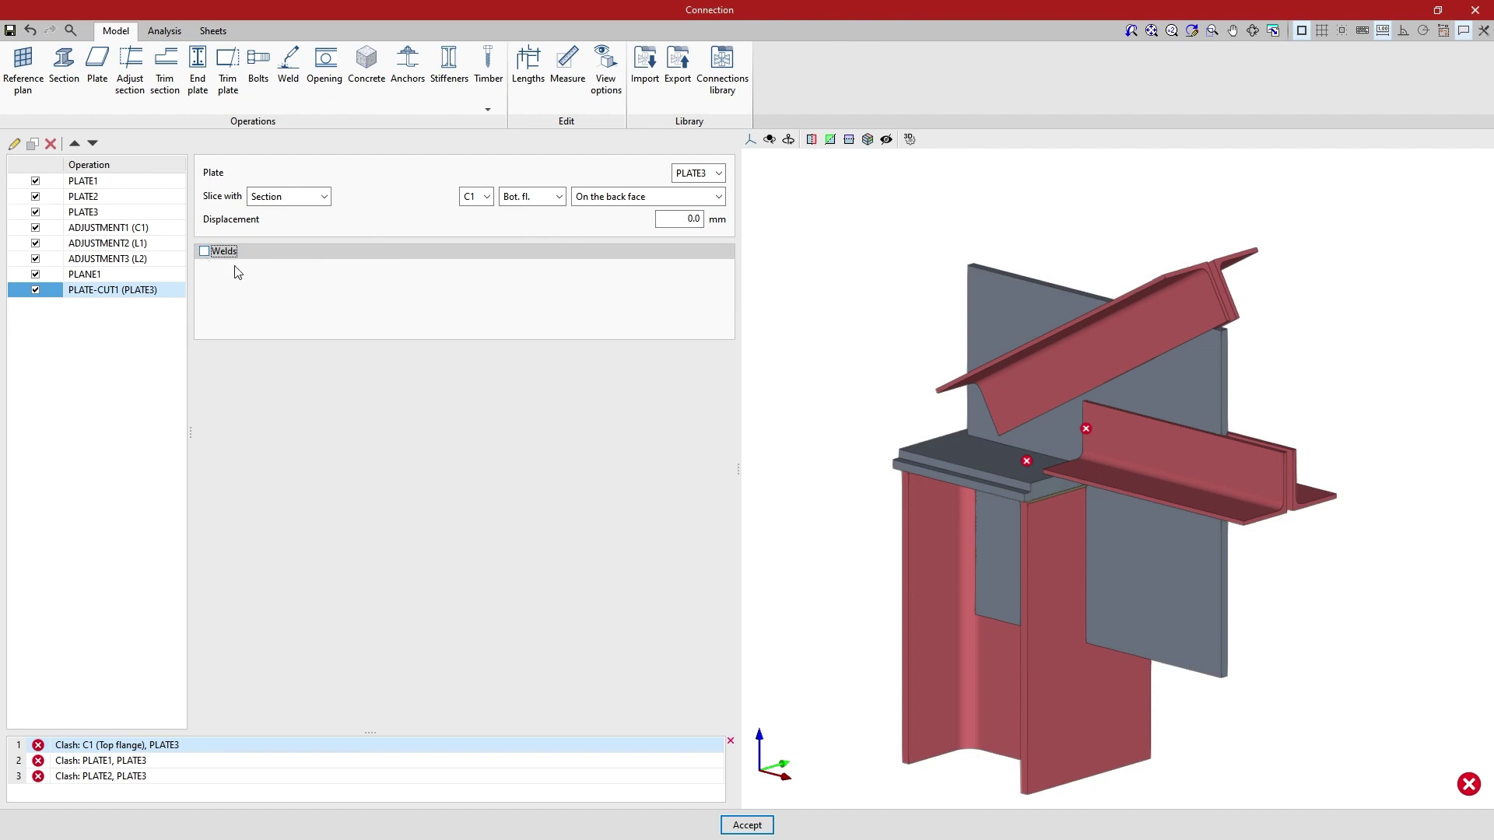
- Duplicate the first PLATE3 cut and make the copy slice with section L3 at a 20 mm displacement
right_drag(767, 376, 818, 423)
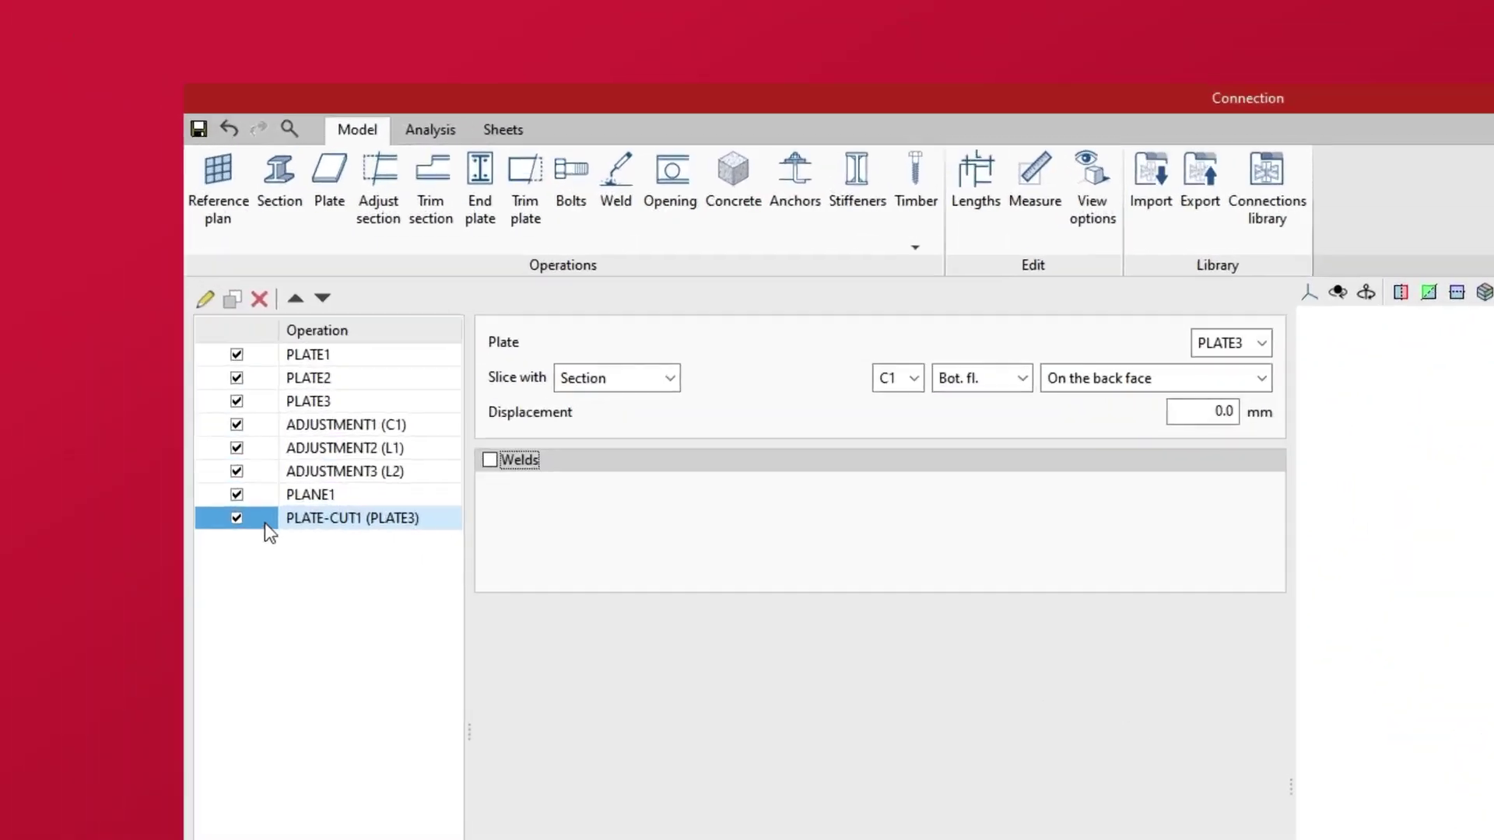
click(231, 305)
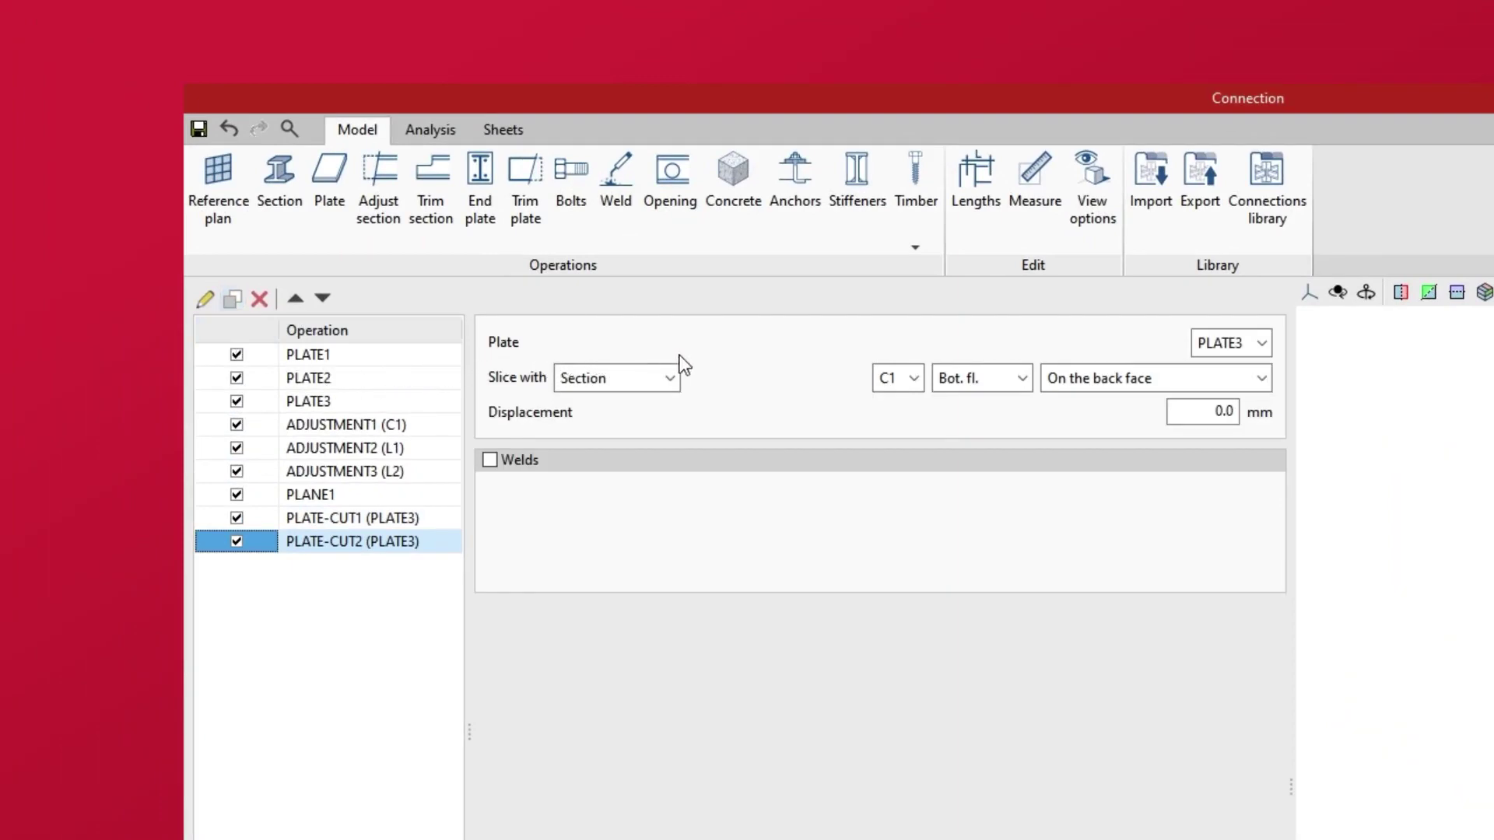
click(914, 378)
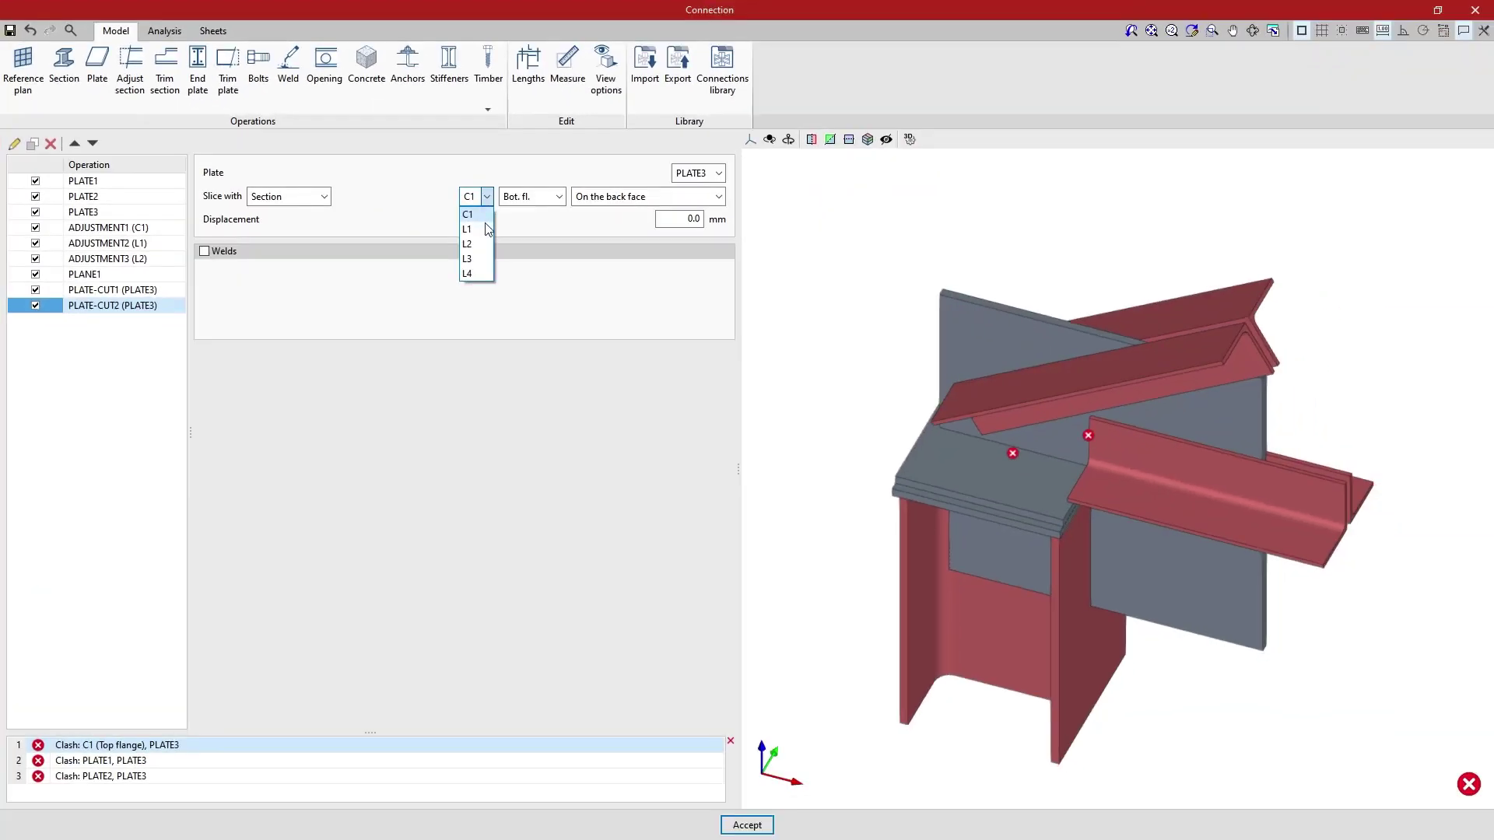
click(469, 258)
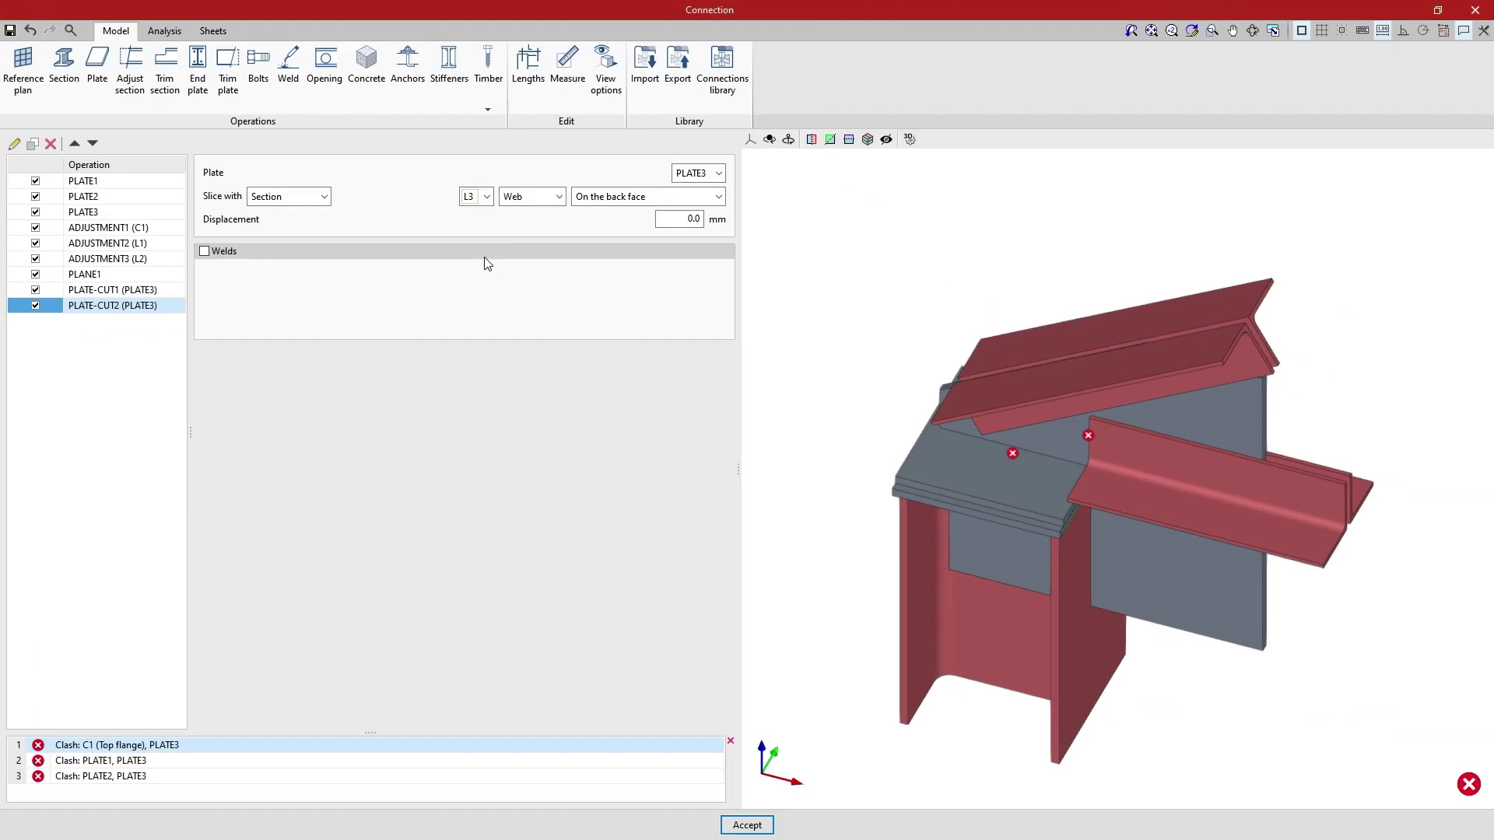
click(685, 218)
text(20)
key(Return)
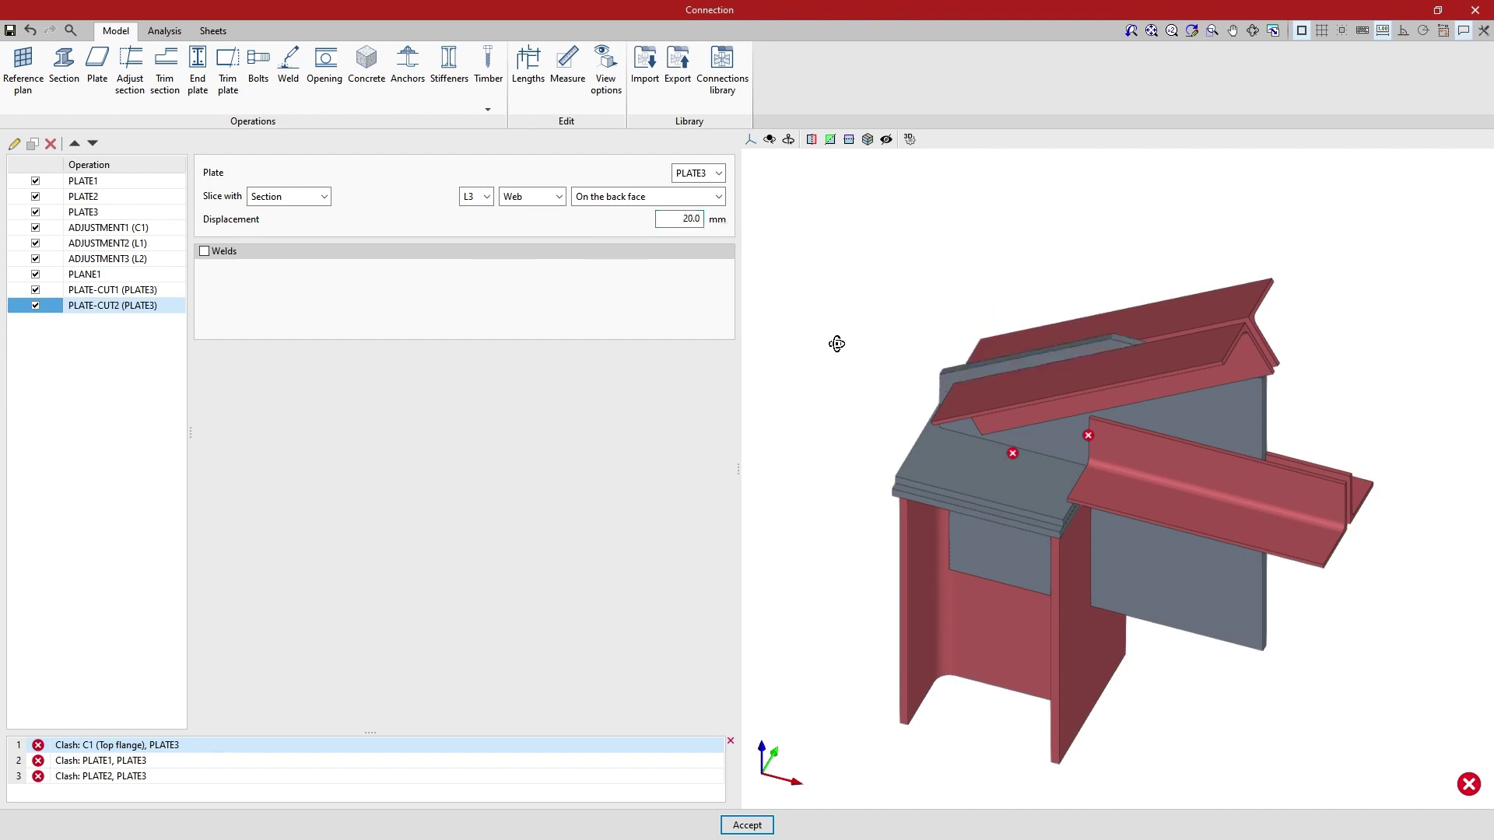
- Duplicate the L3 cut and make the copy slice PLATE3 with the plate PLATE2
middle_drag(837, 343, 833, 293)
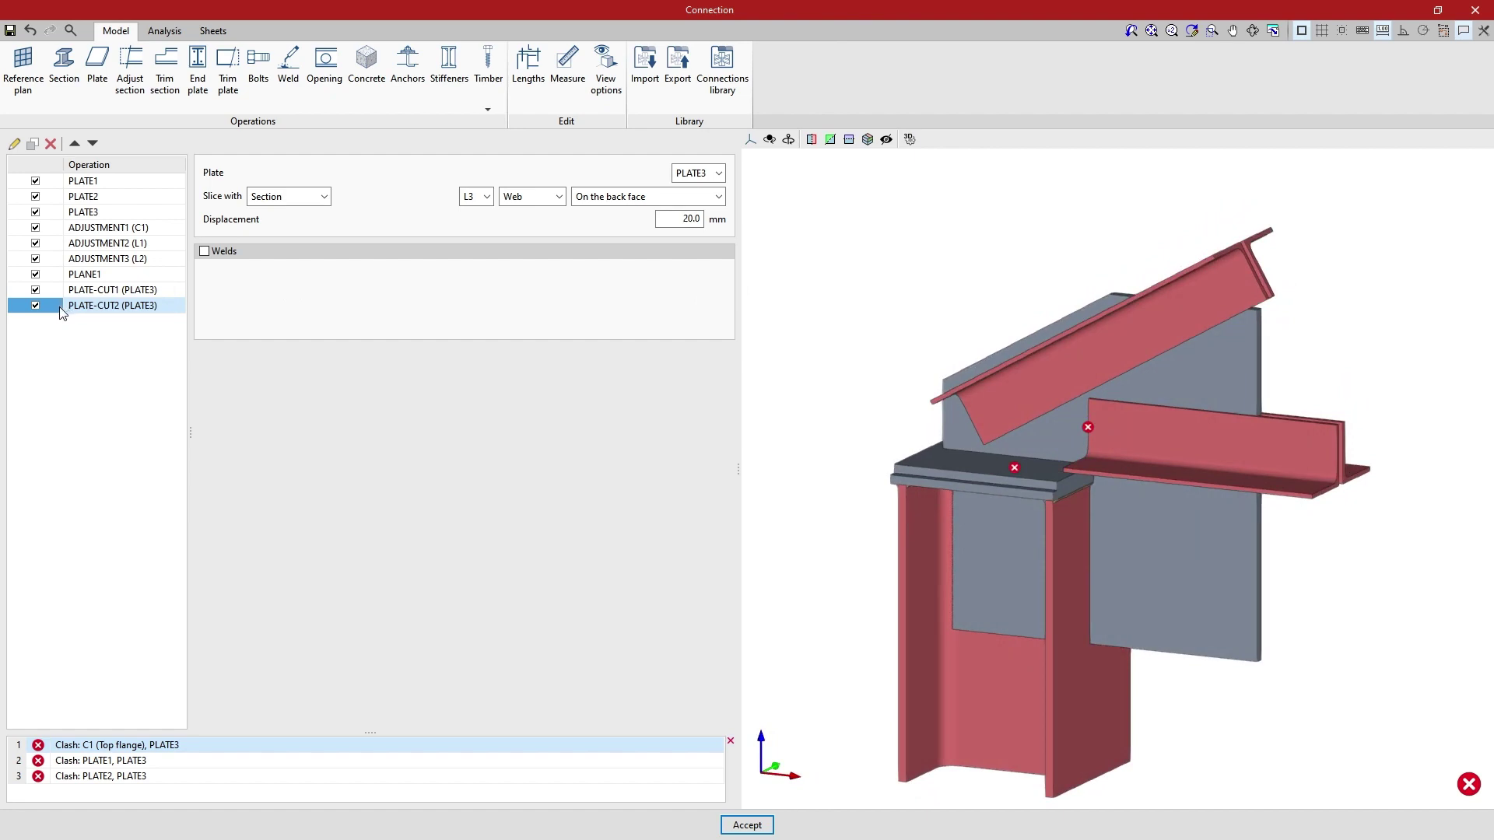
click(35, 150)
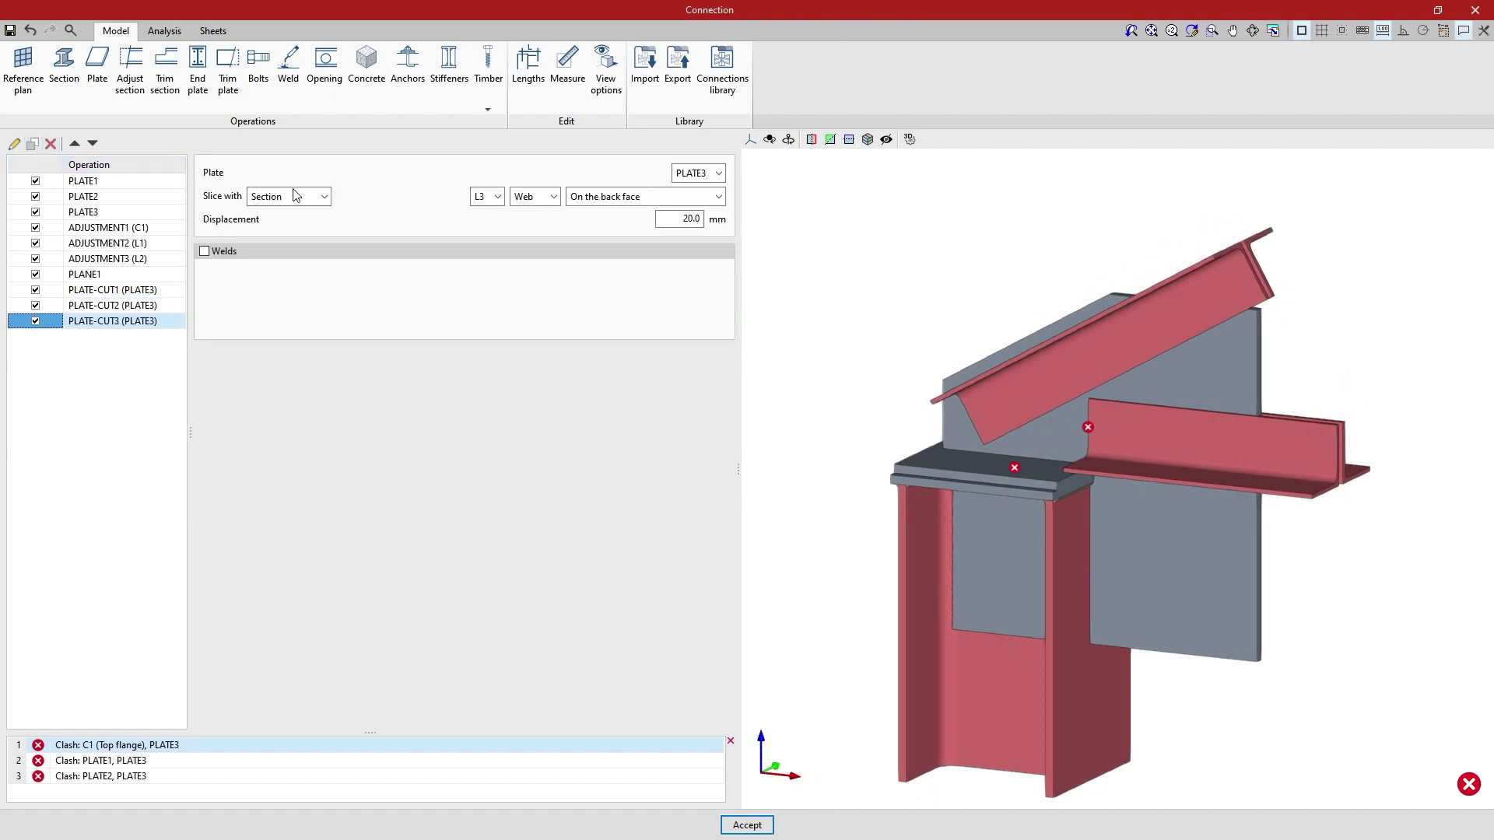
click(323, 196)
click(324, 228)
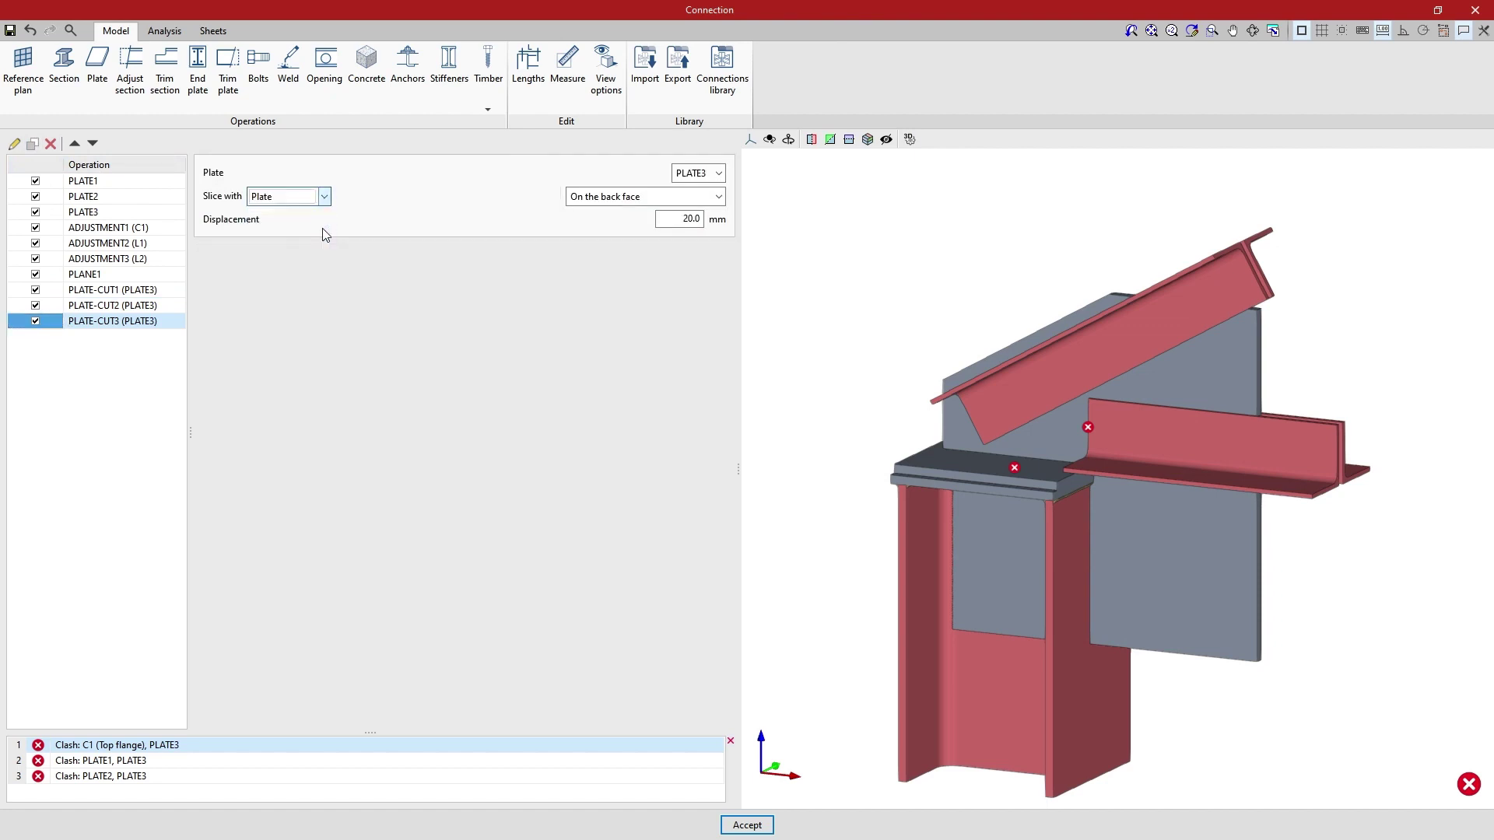
click(553, 197)
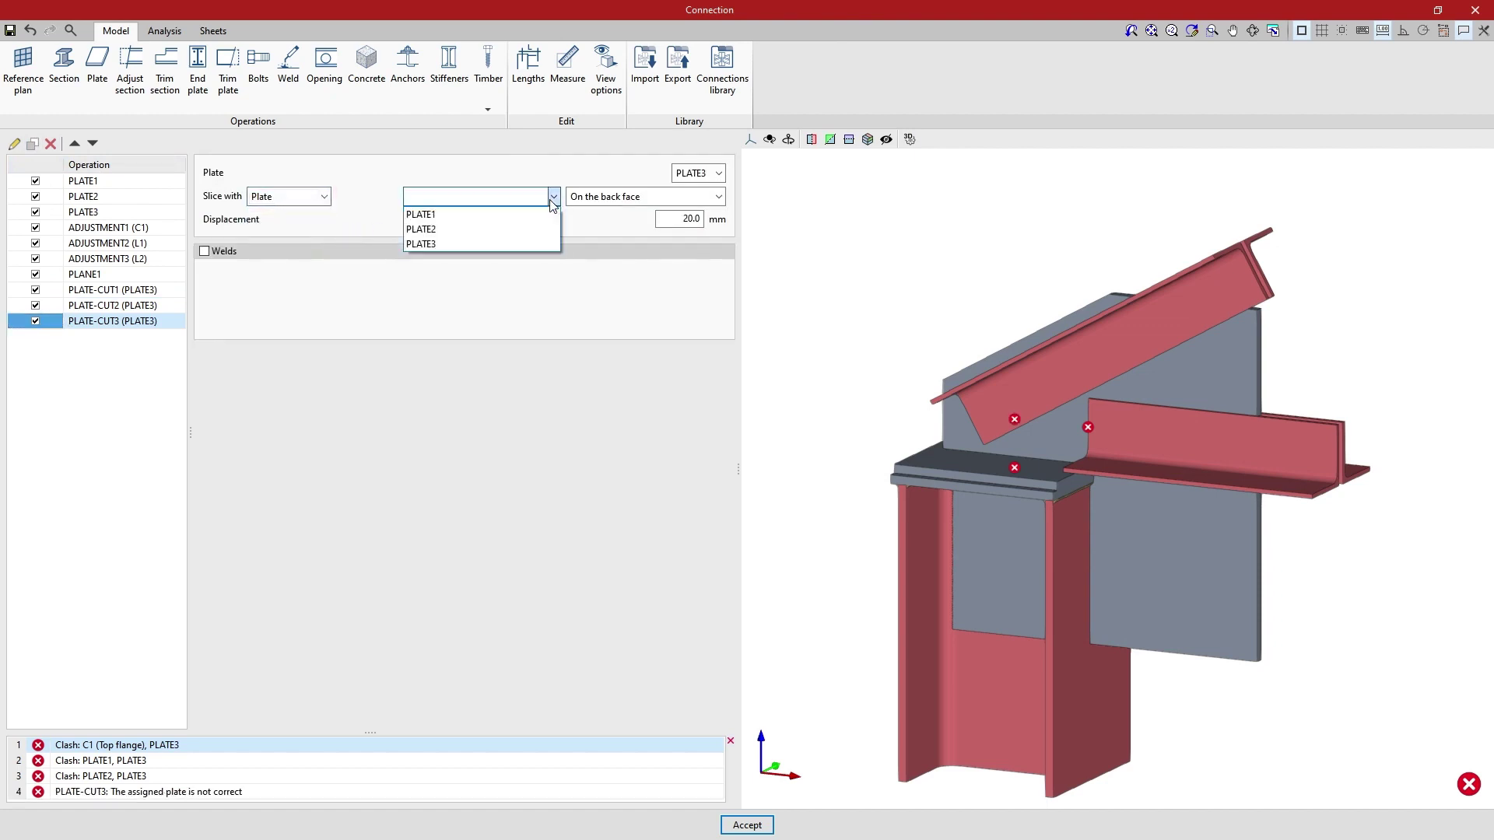
click(543, 228)
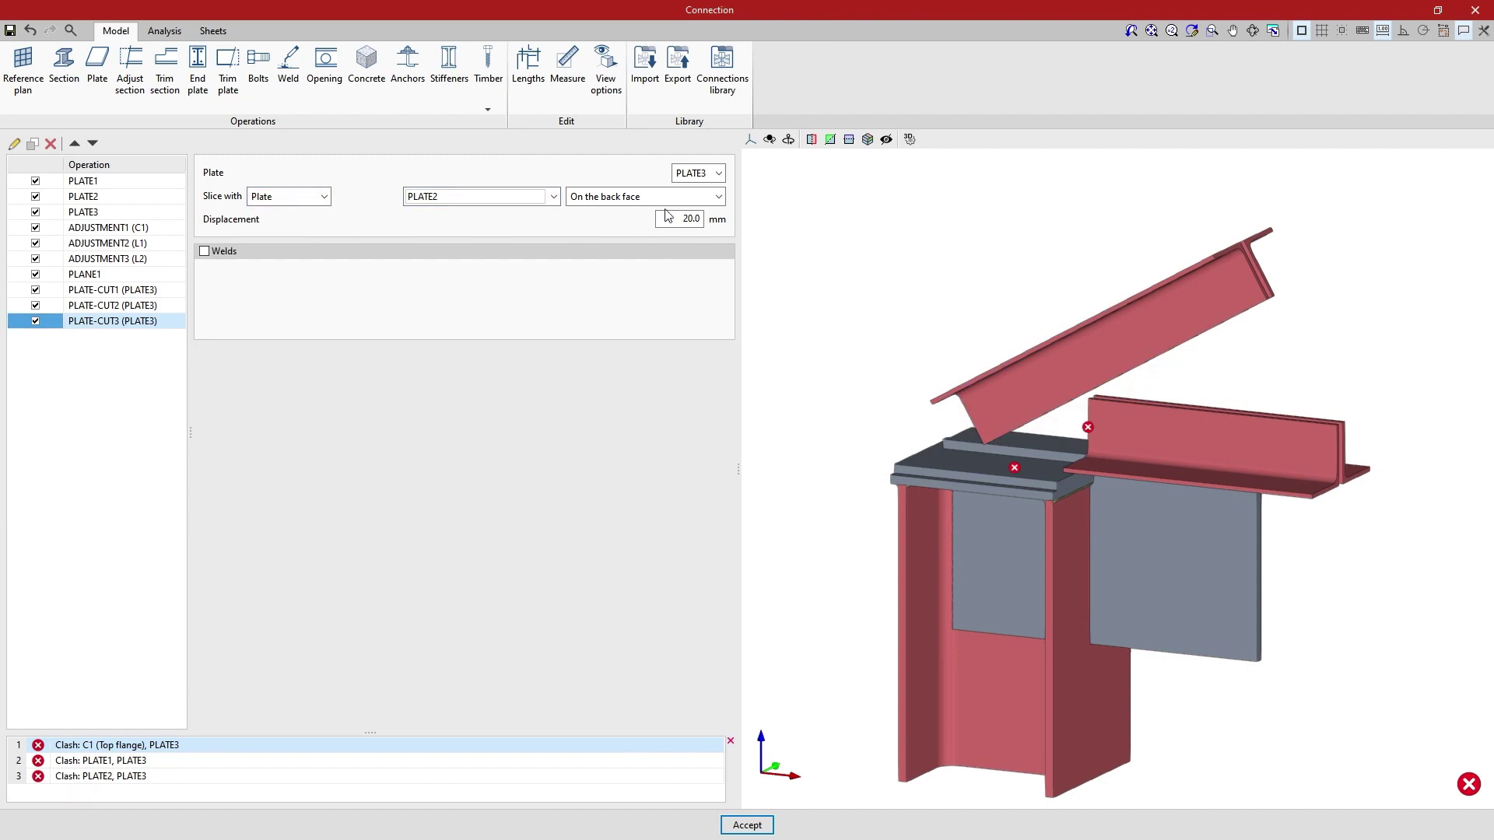
- Place the PLATE2 cut on the front face and set its displacement to 0 mm
click(718, 196)
click(714, 213)
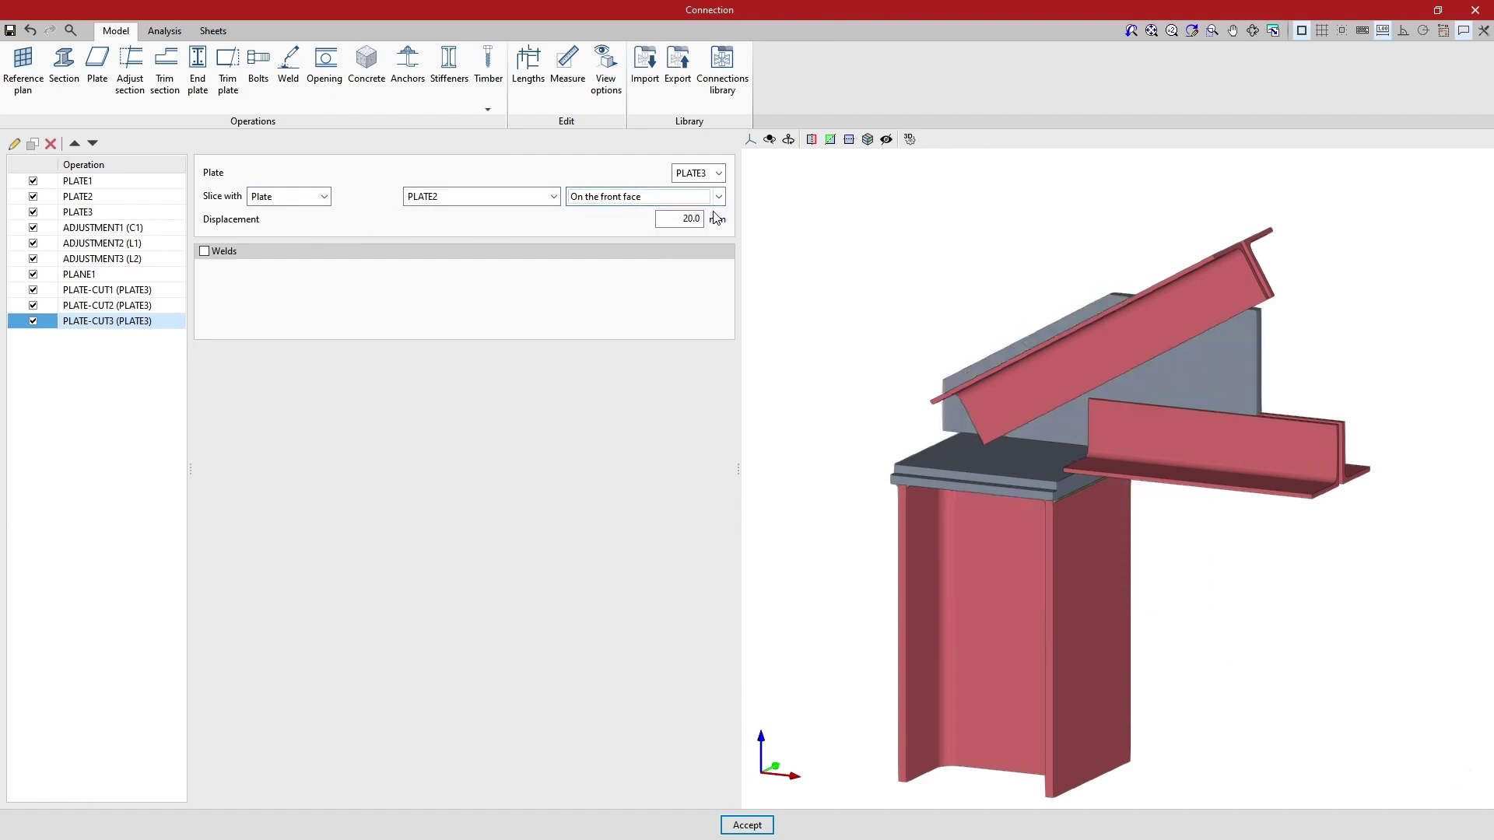
key(Tab)
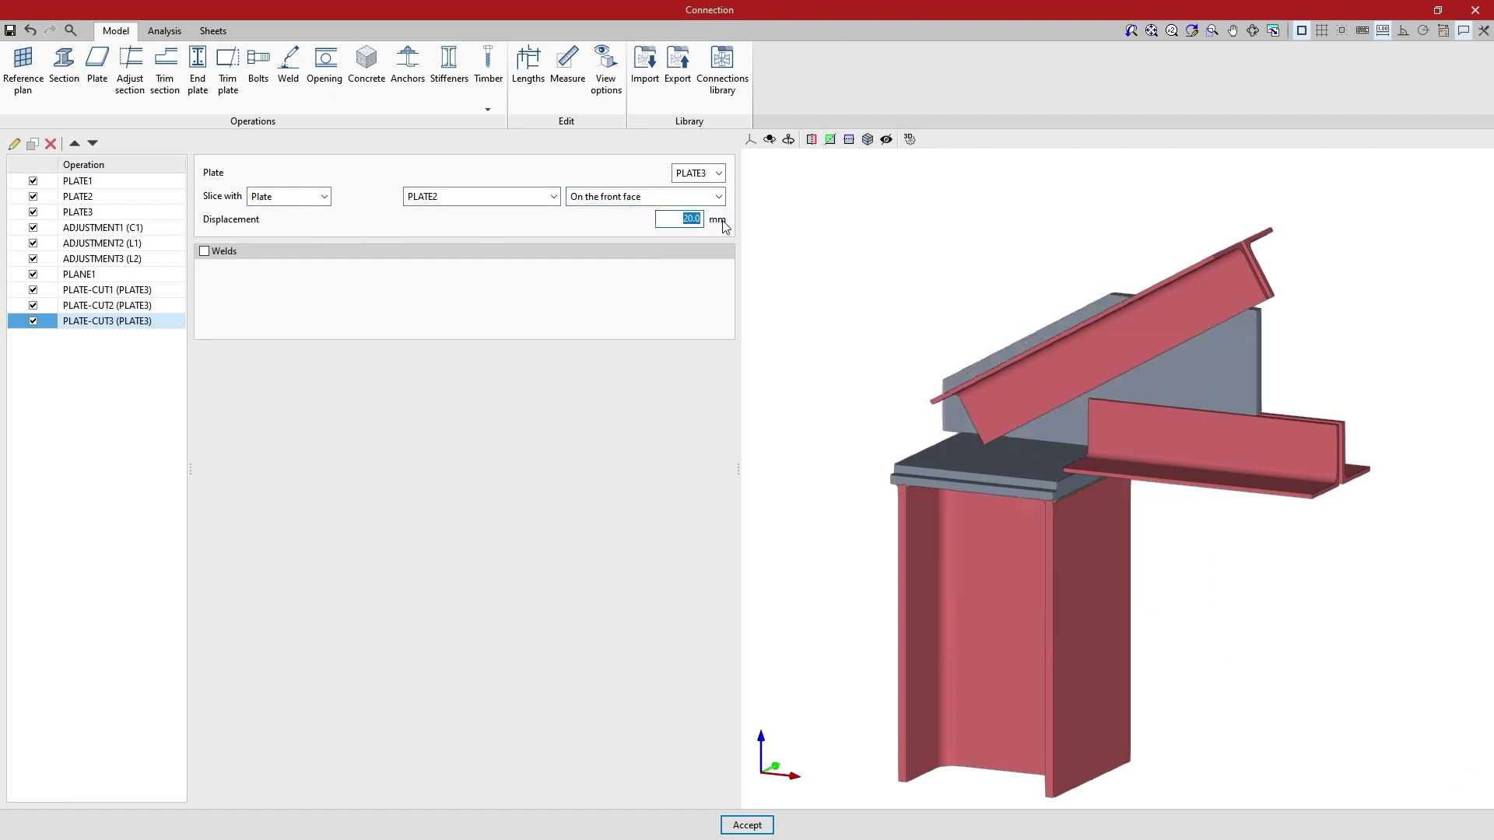
text(0)
key(Tab)
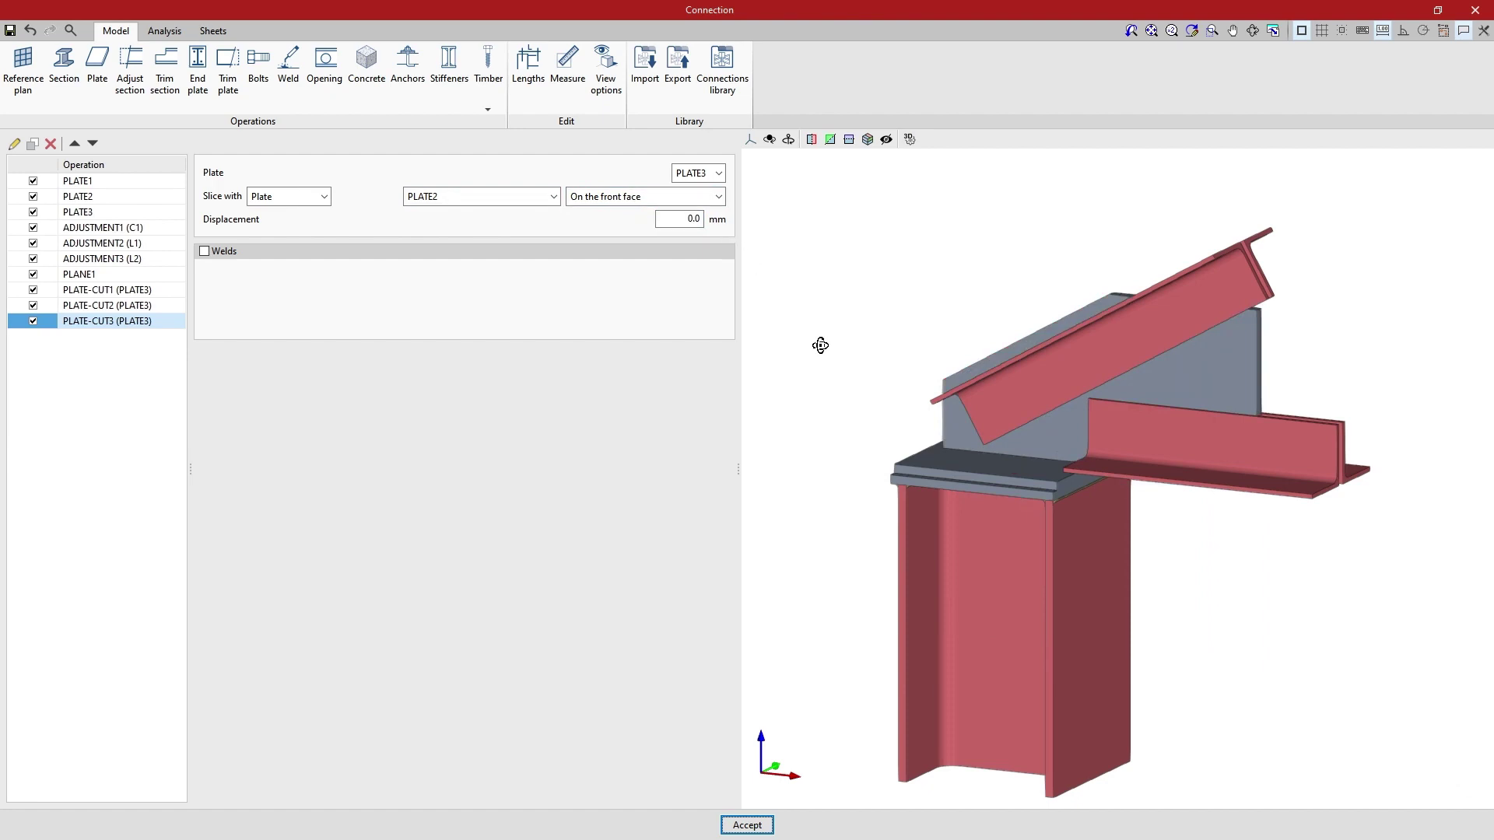
- Duplicate the PLATE2 cut and make the copy slice PLATE3 with the reference plan PLANE1, on the back face
right_drag(817, 343, 851, 346)
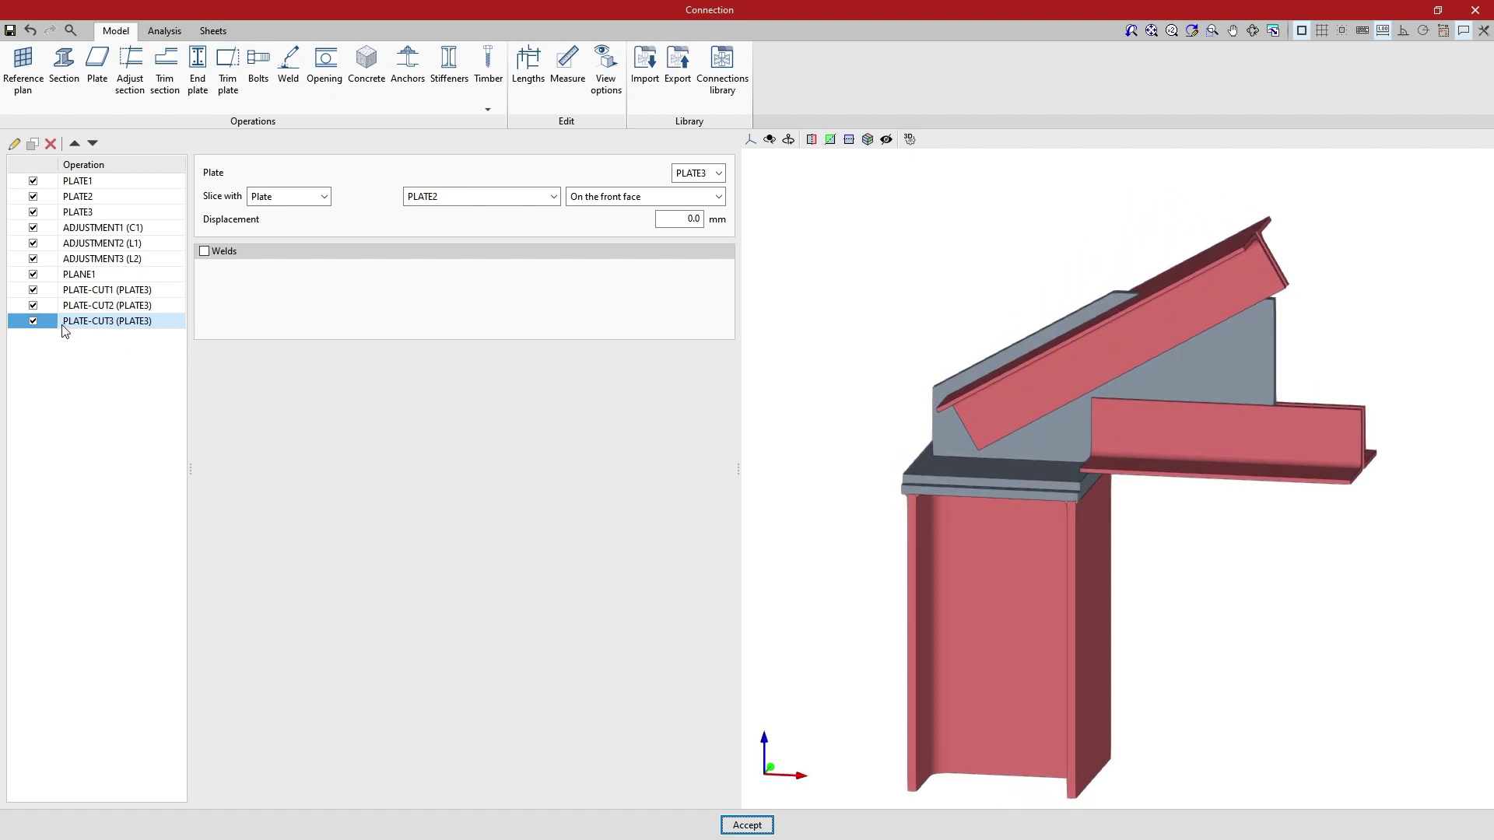
click(30, 146)
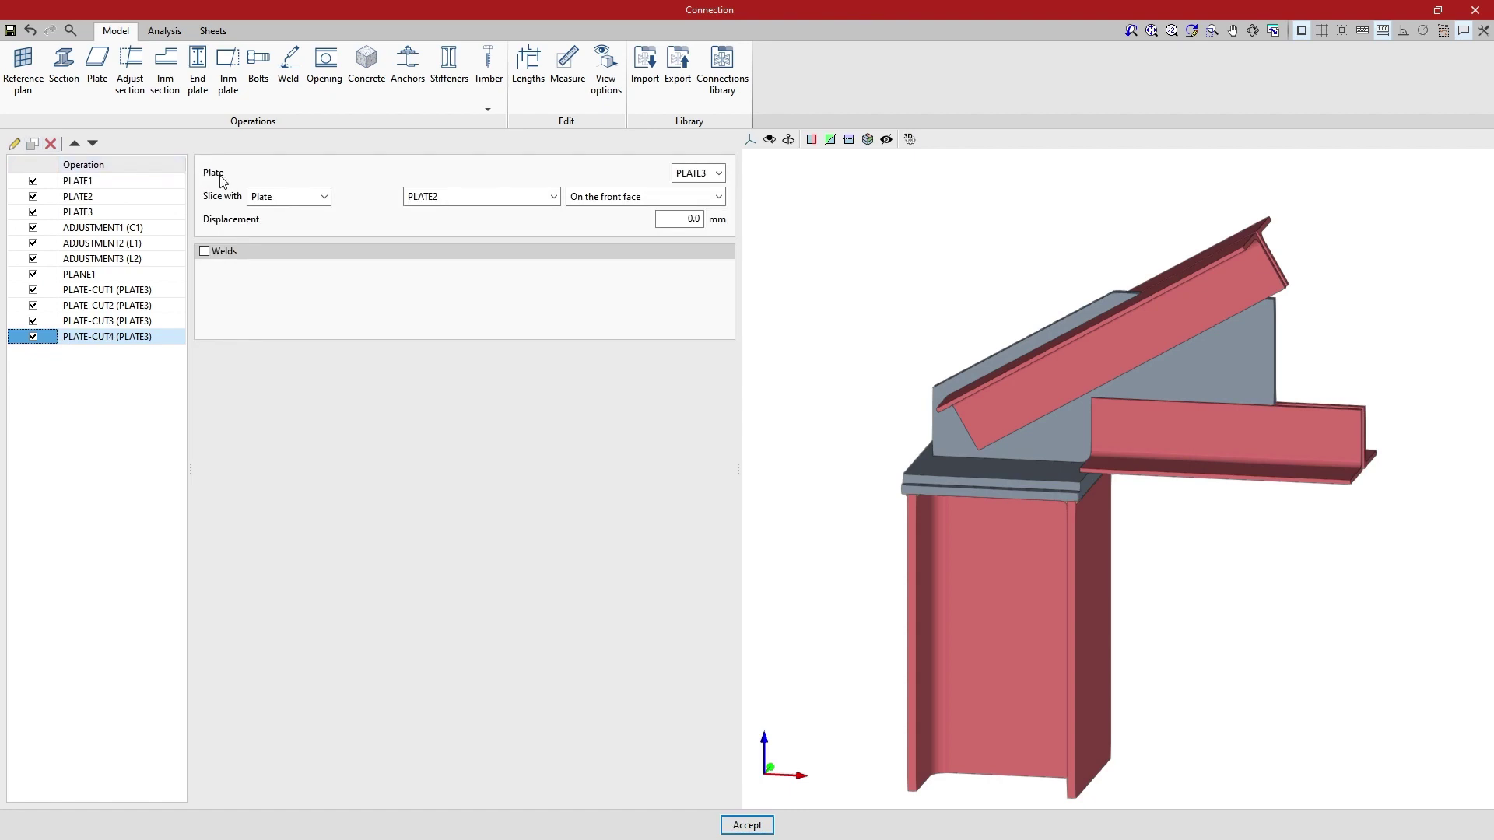
click(308, 197)
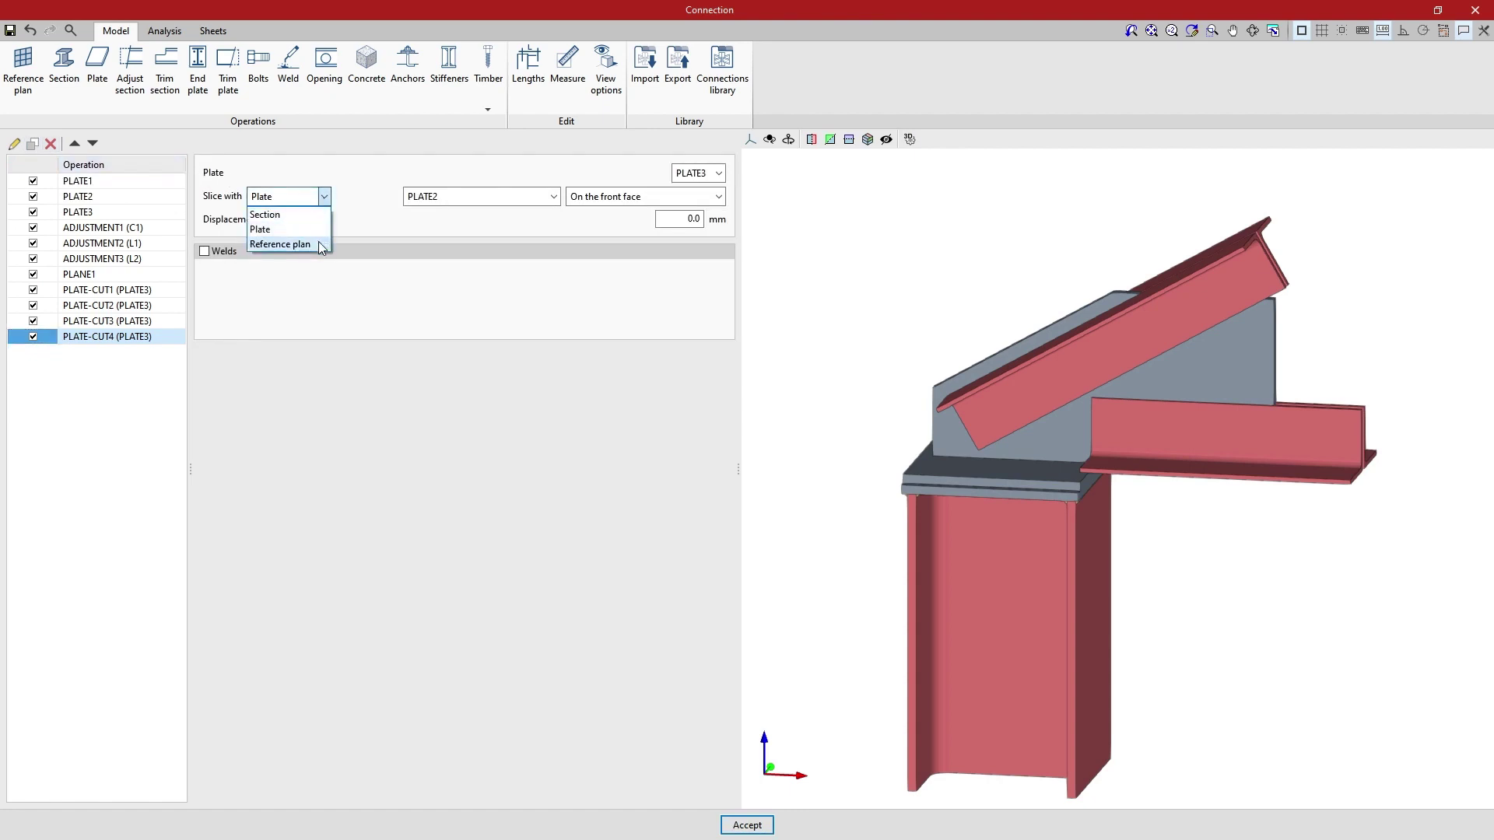
click(319, 244)
click(554, 197)
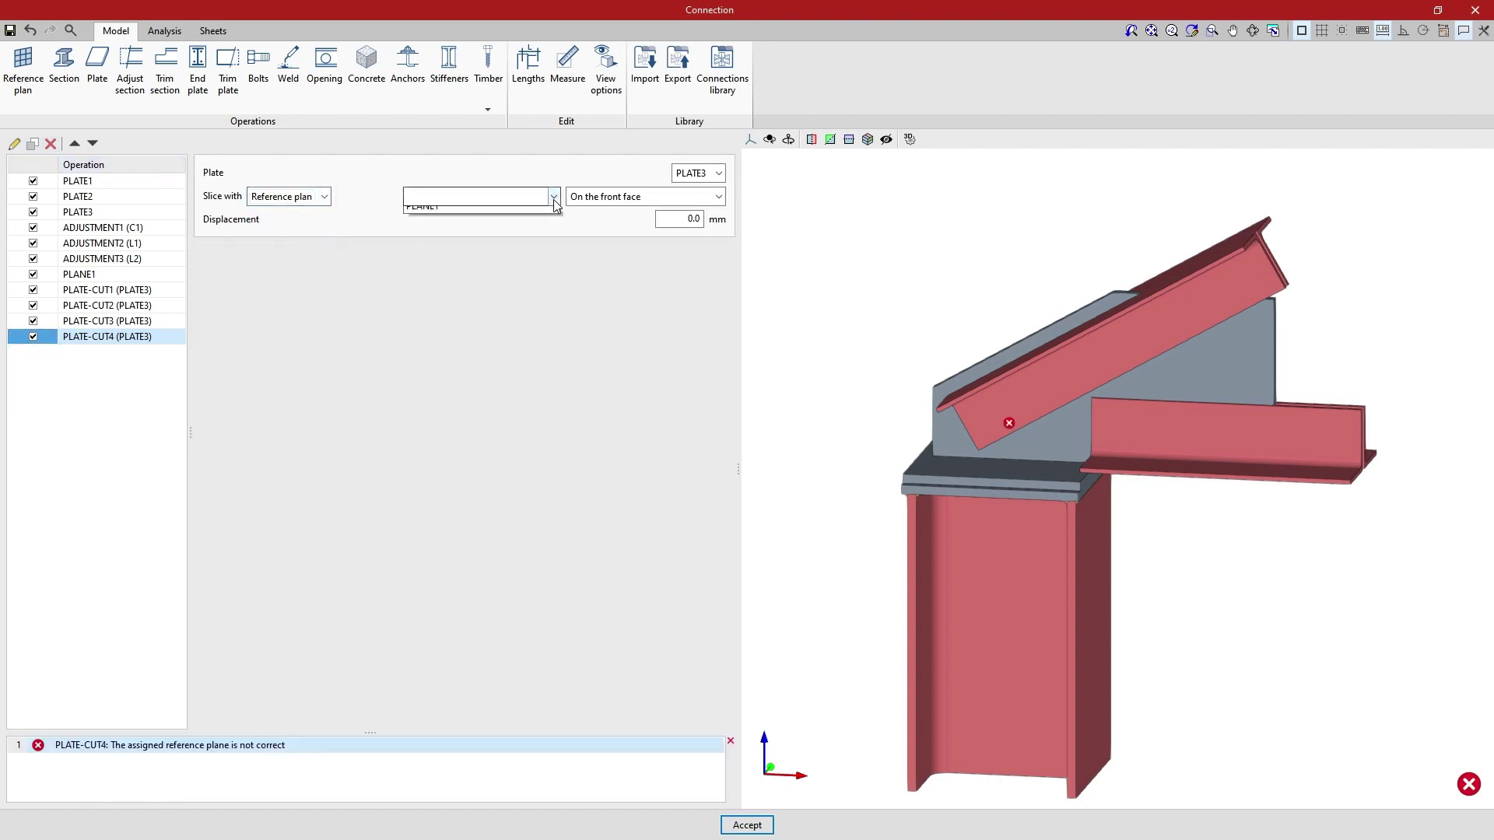
click(554, 215)
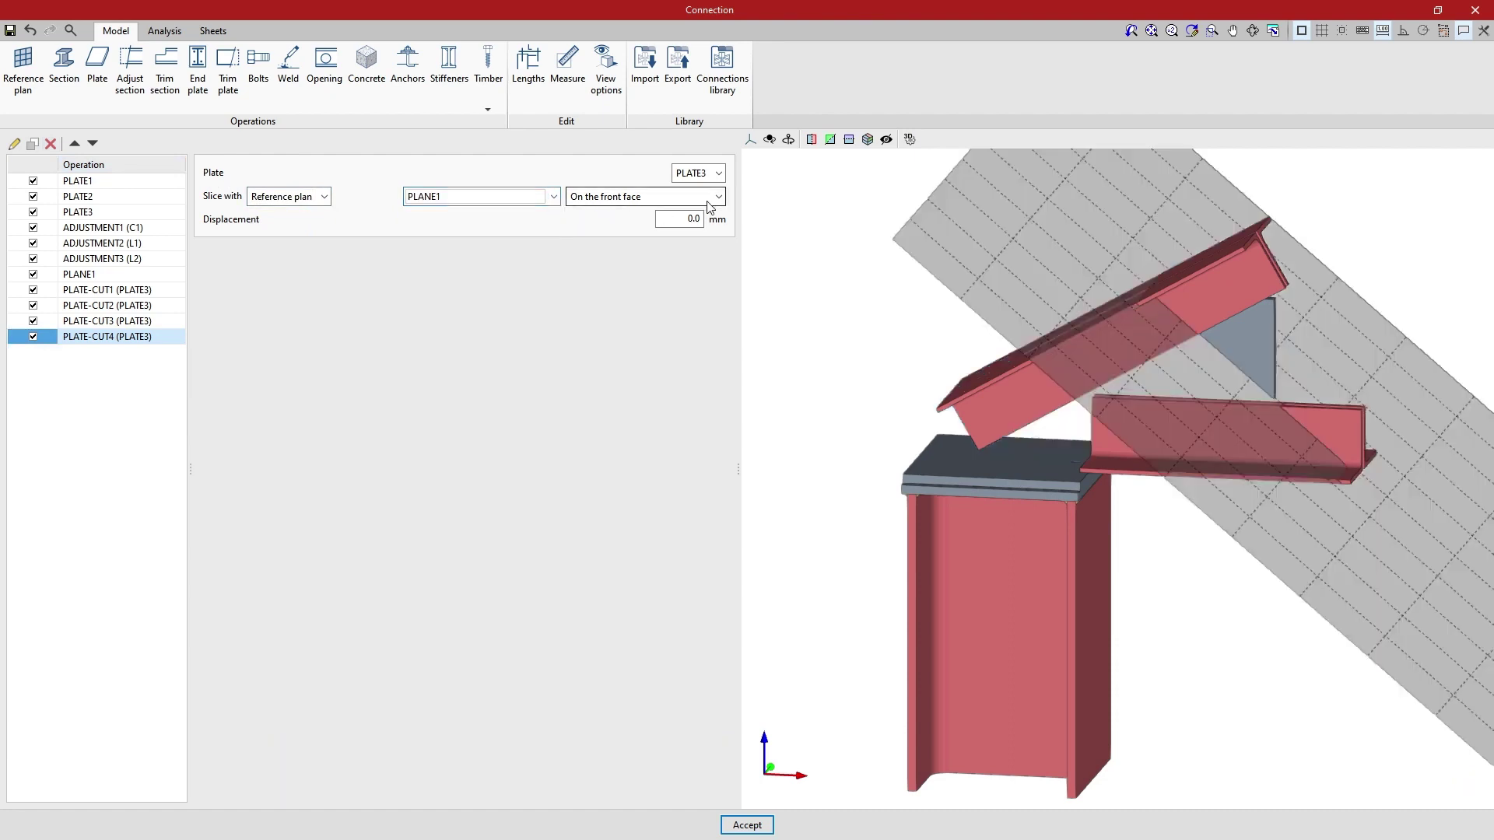
click(719, 197)
click(712, 228)
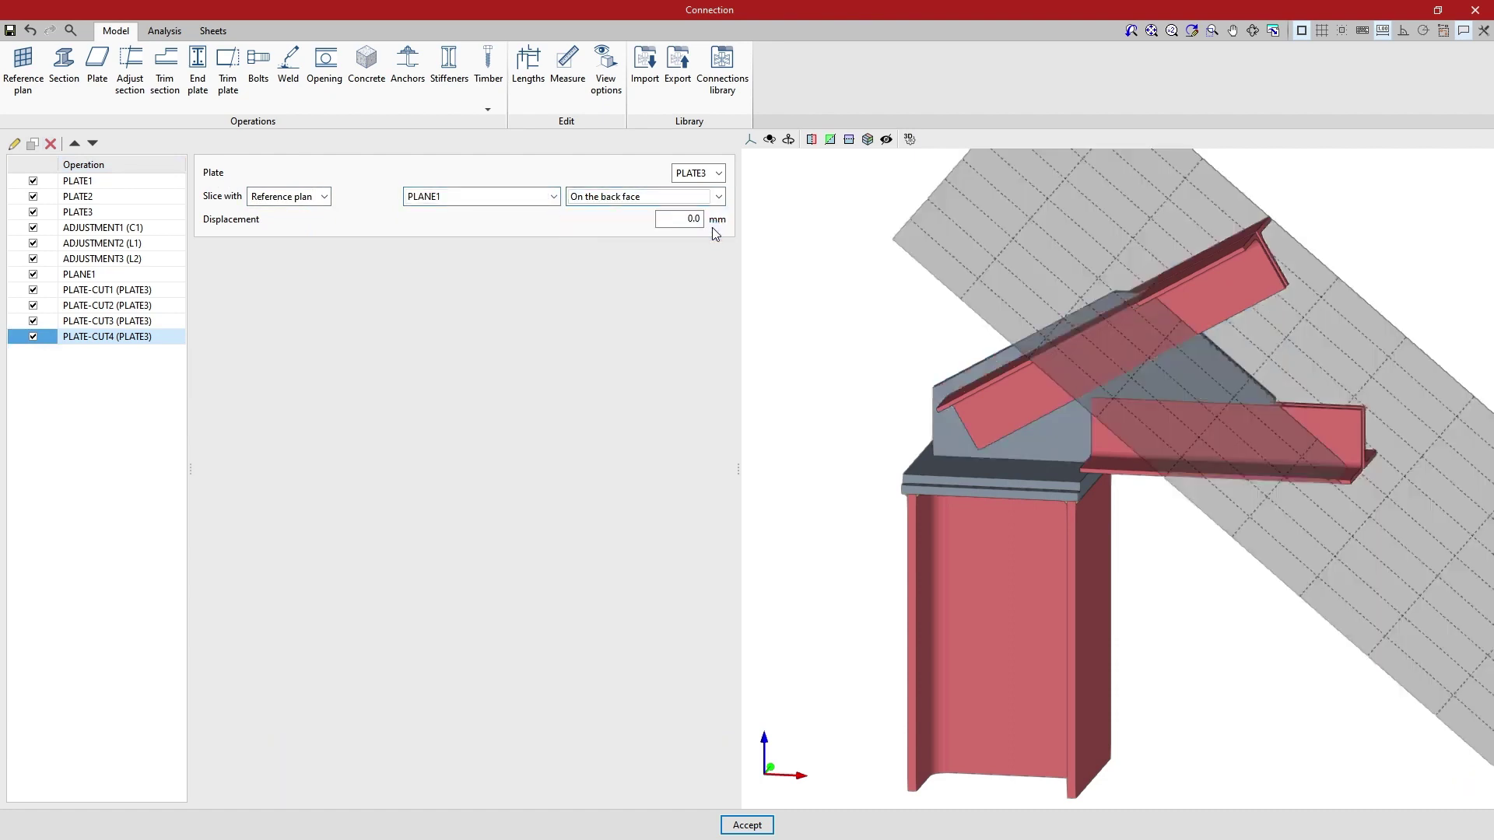
- Enable the WELD1, BOLTS1, BOLTS2 and BOLTS3 operations and inspect the completed connection from the opposite side
click(751, 140)
click(787, 289)
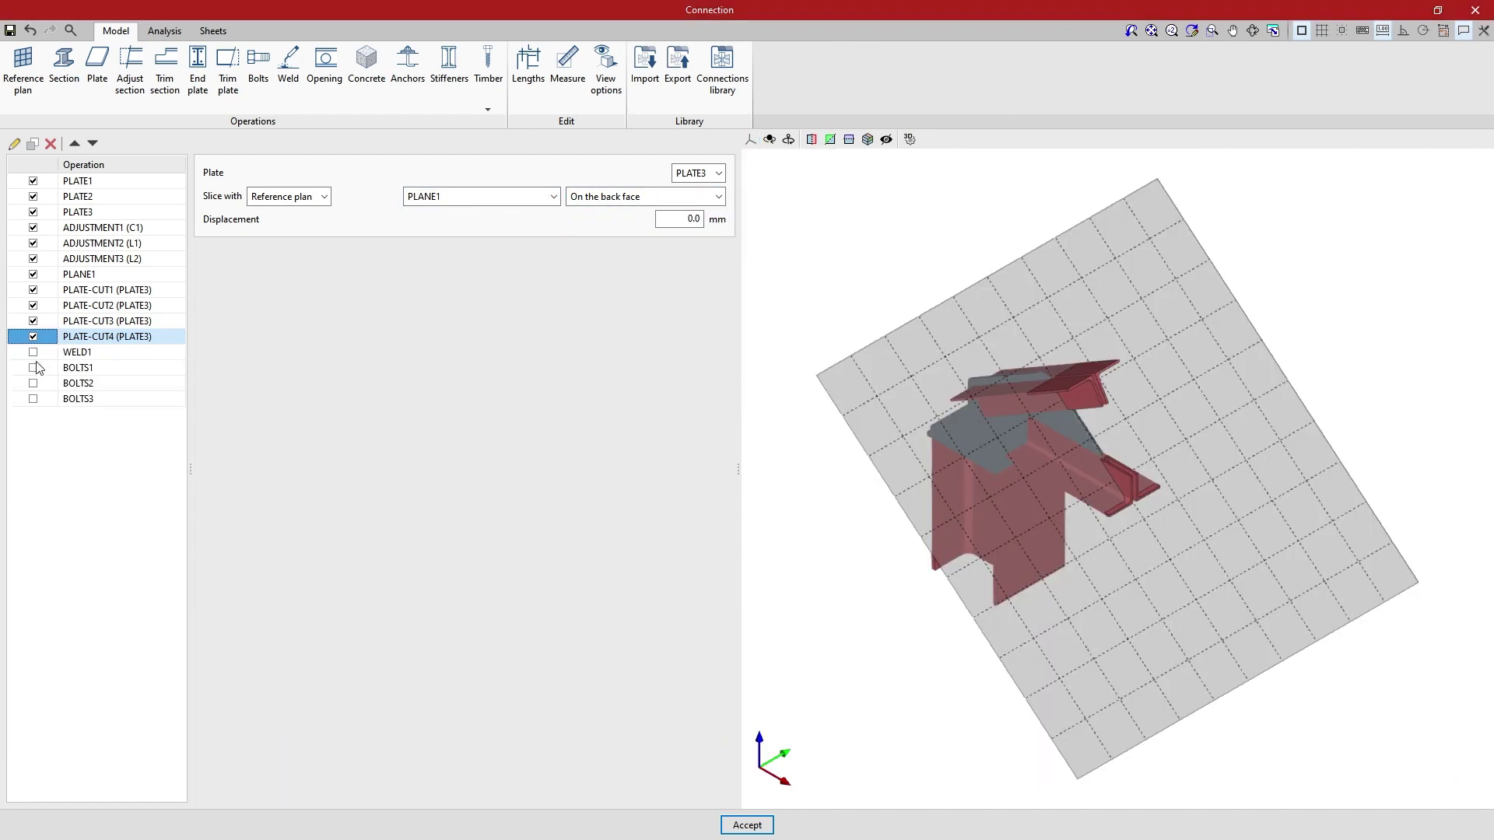
click(33, 353)
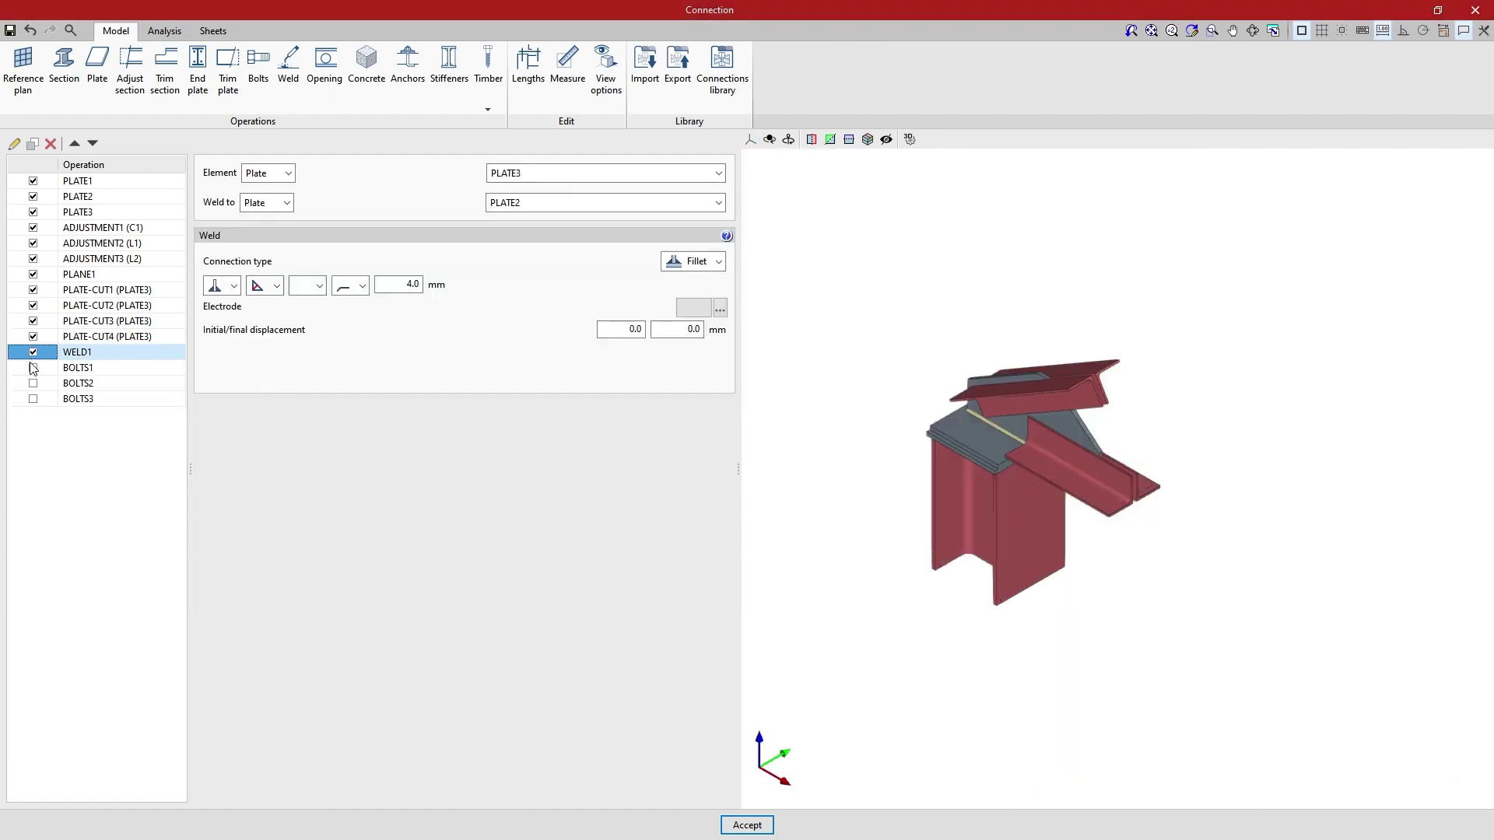
click(33, 368)
click(33, 383)
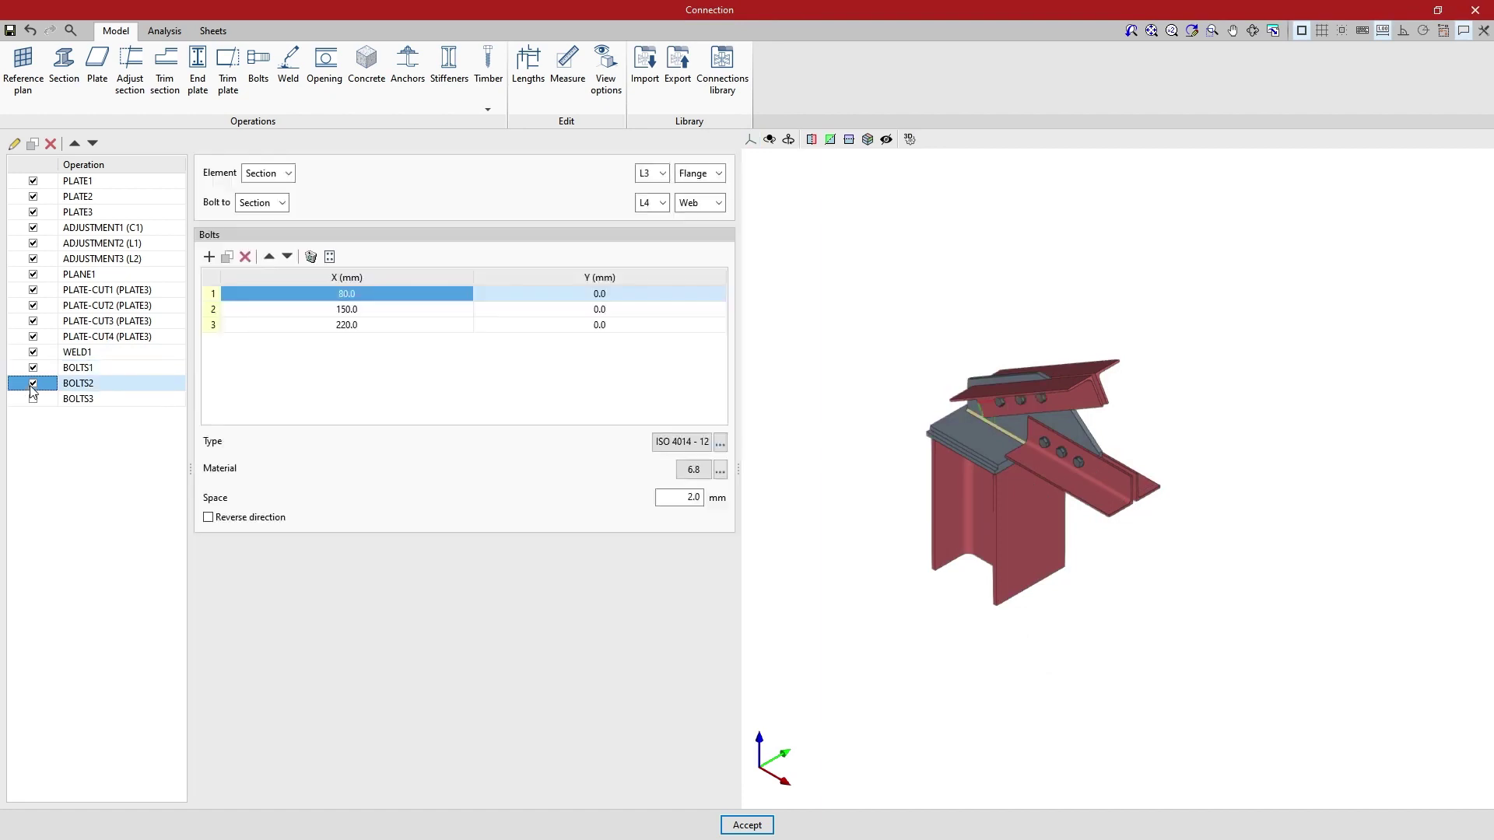
click(32, 399)
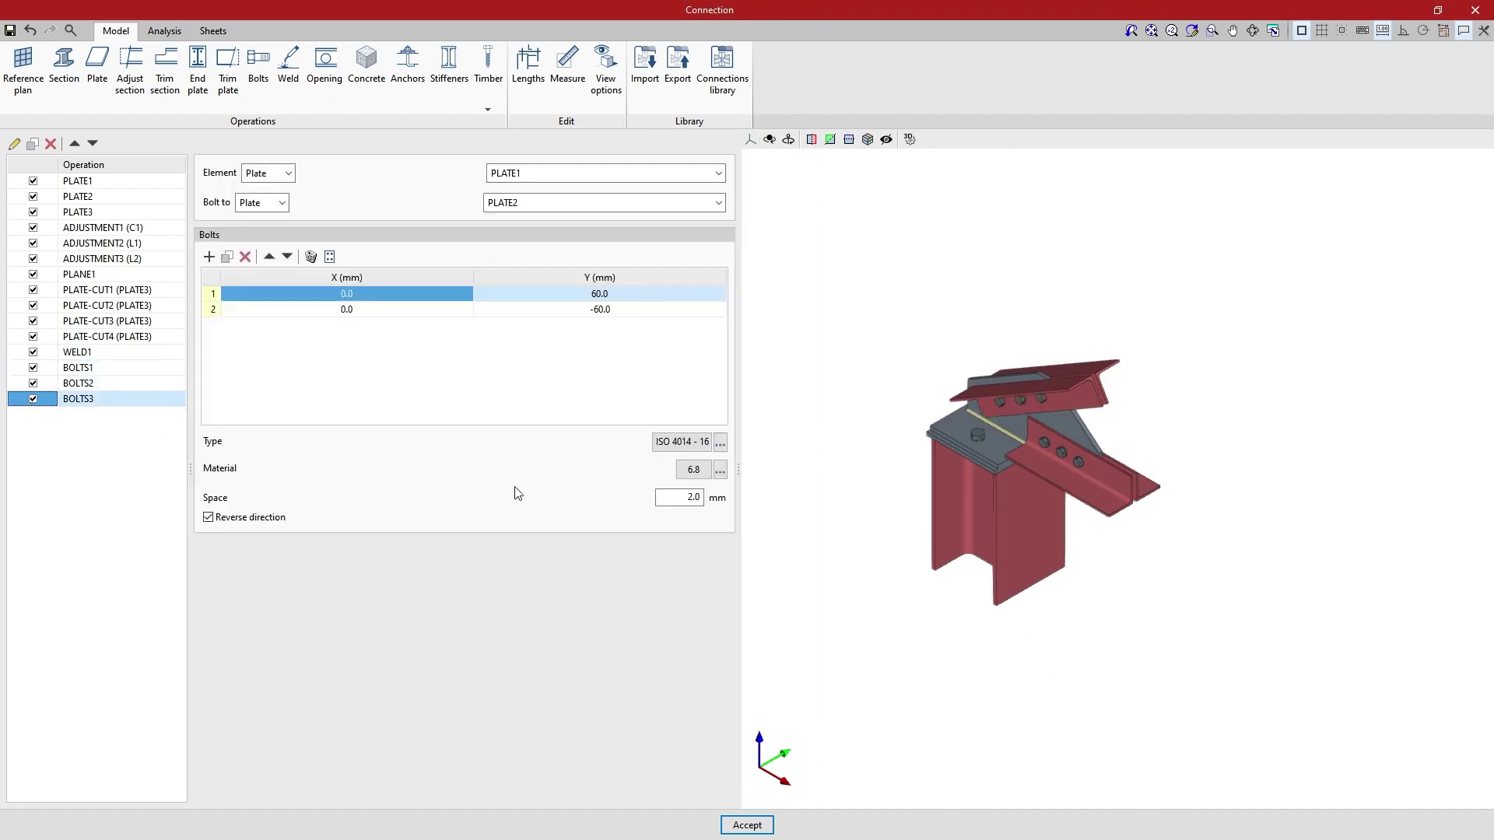
mouse_move(832, 557)
middle_down()
mouse_move(918, 517)
mouse_move(1313, 507)
middle_up()
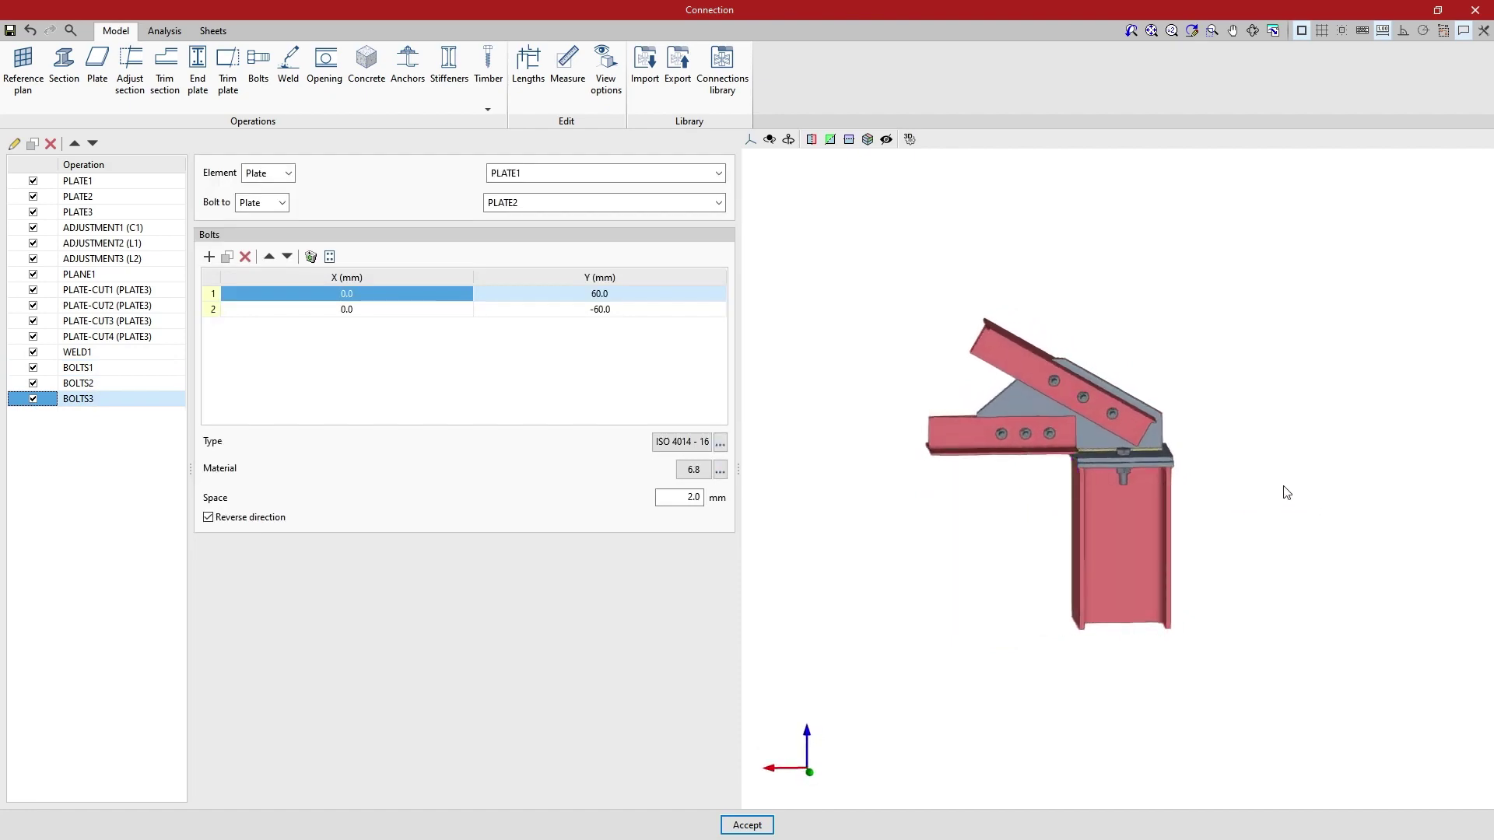
scroll(1287, 493, up, 2)
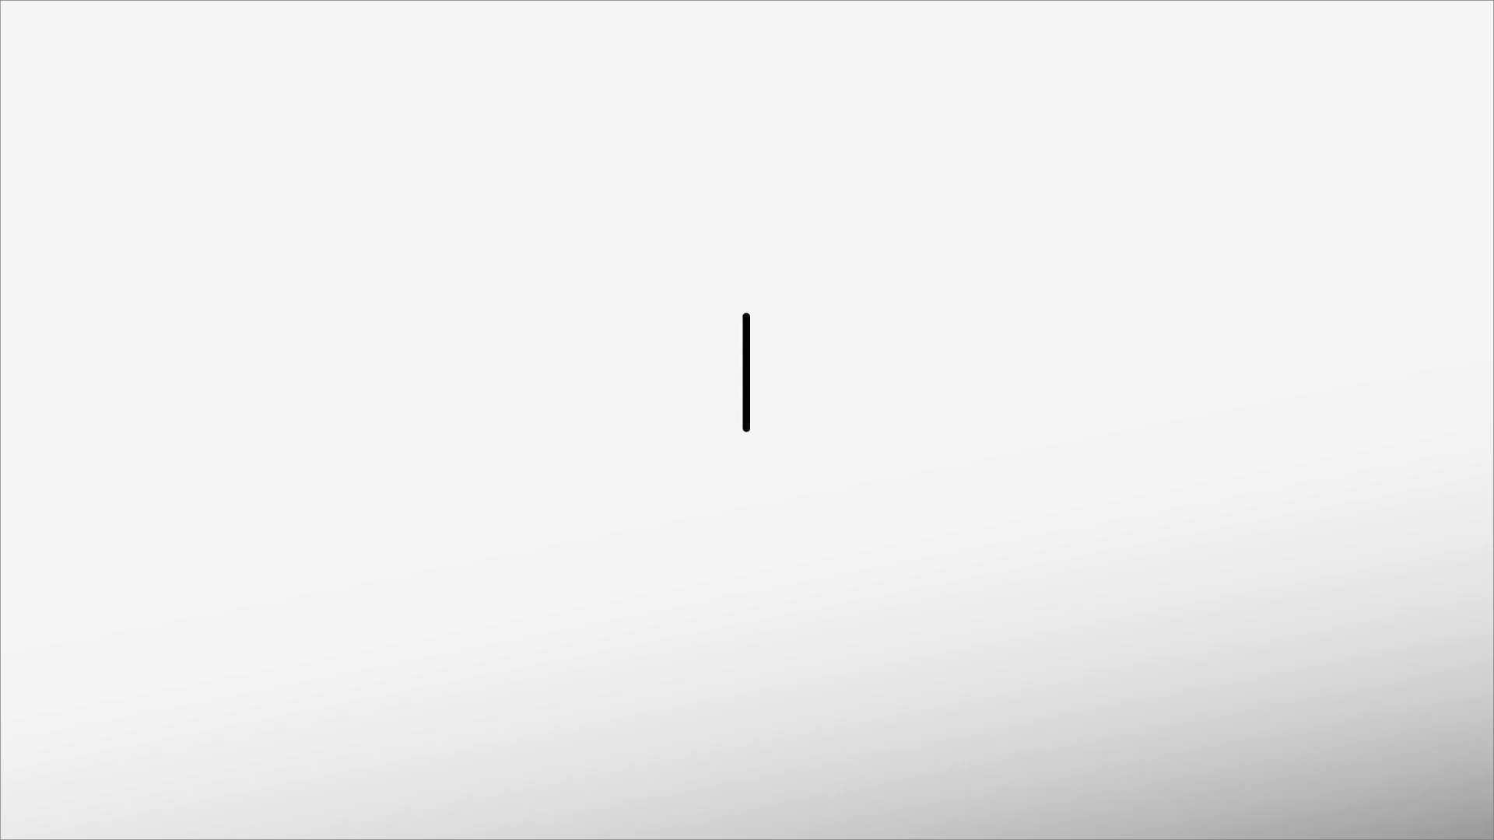